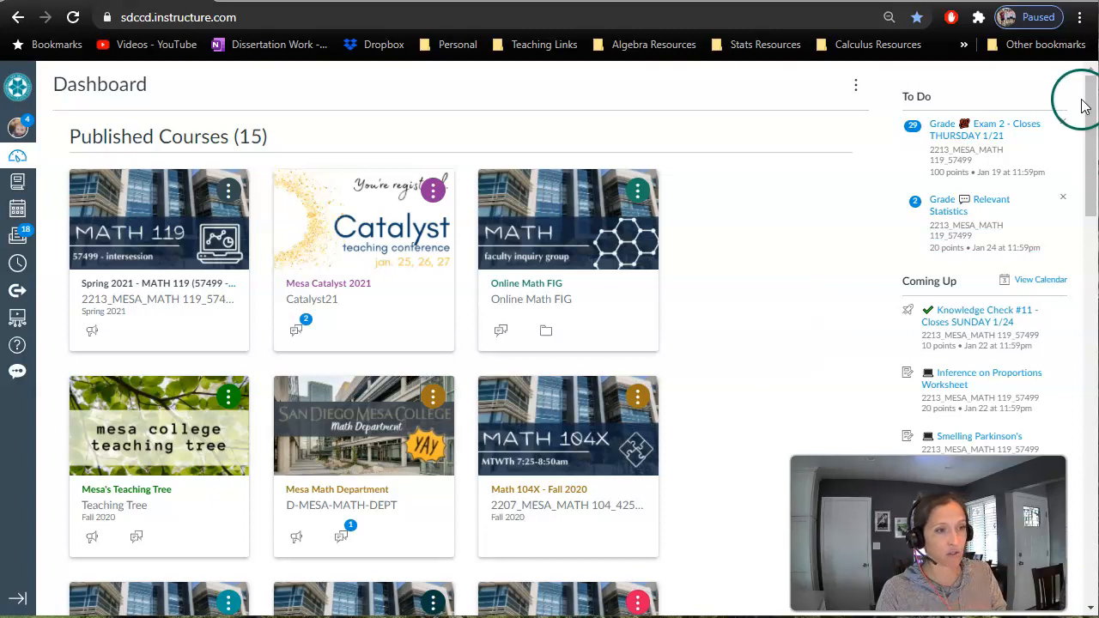
- Open the unpublished Spring 2021 MATH 15A (51693) course from the dashboard
scroll(1083, 105, down, 10)
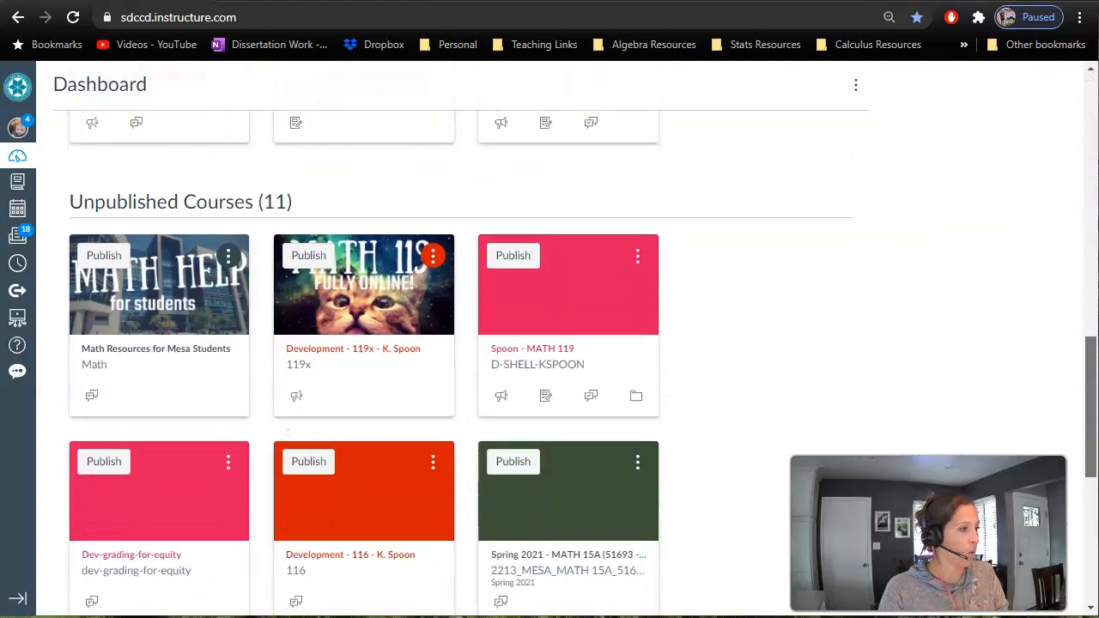
scroll(550, 343, down, 3)
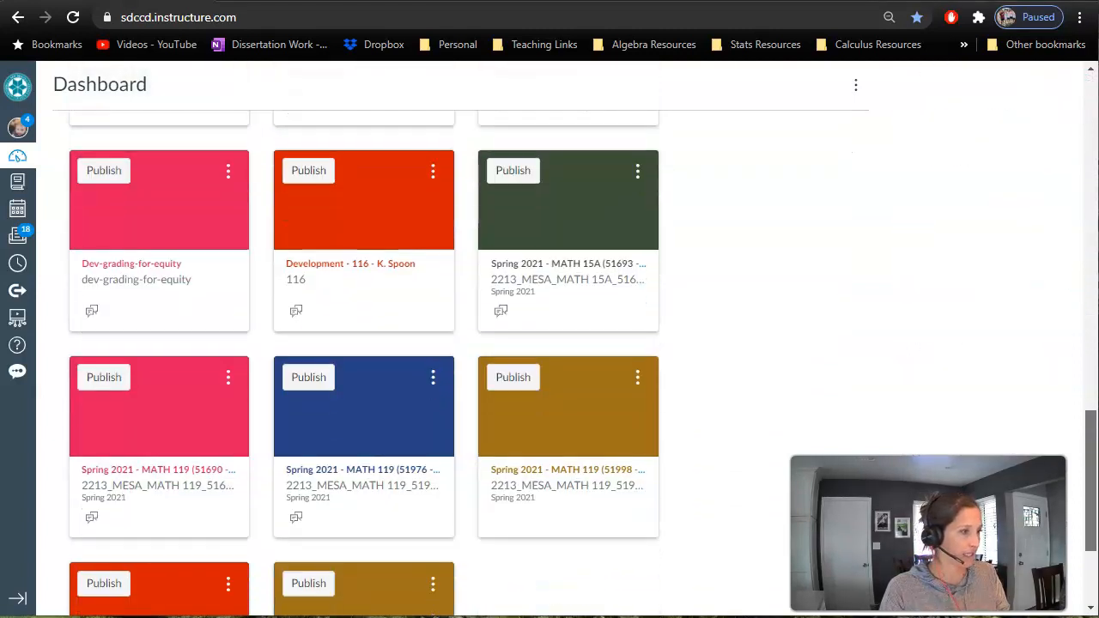
click(346, 495)
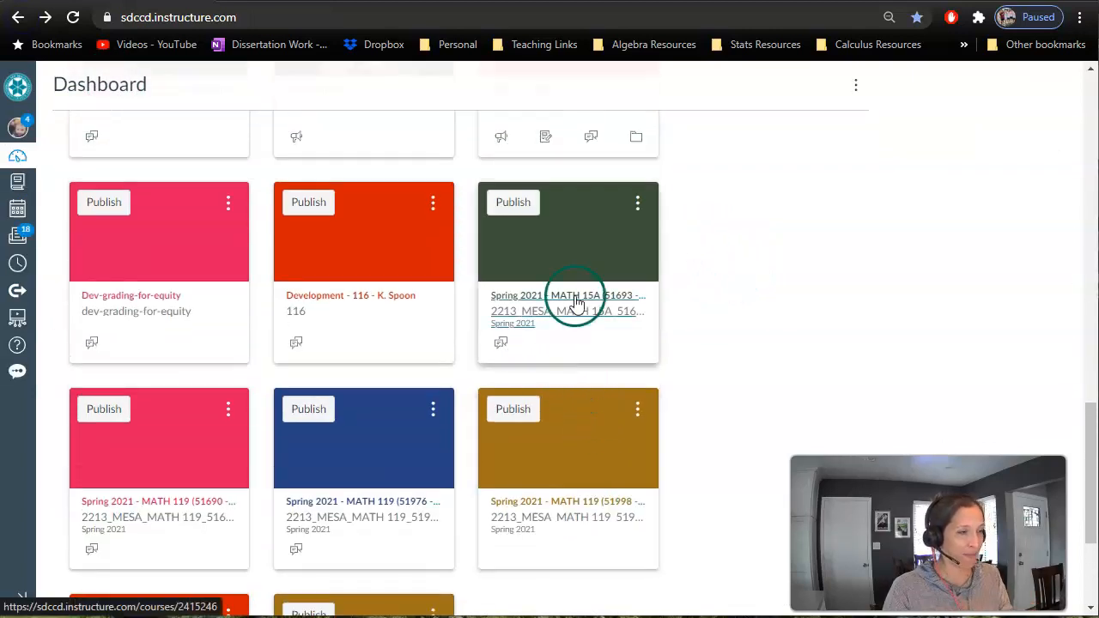
click(594, 318)
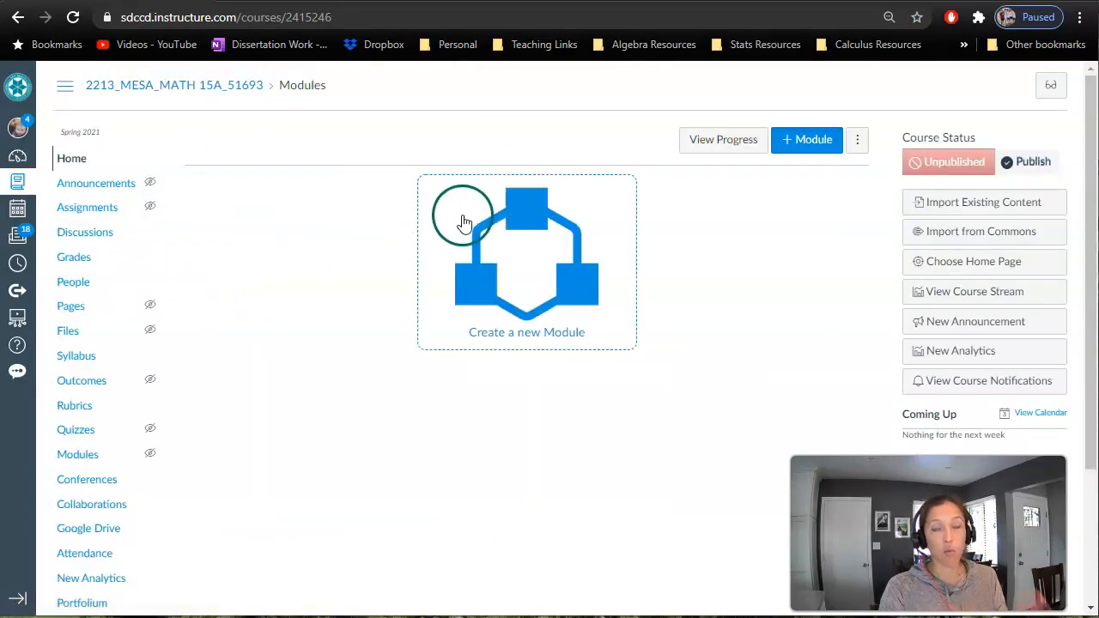
- Open Import Course Content from the course settings and set the content type to Copy a Canvas Course
scroll(540, 233, down, 2)
click(76, 594)
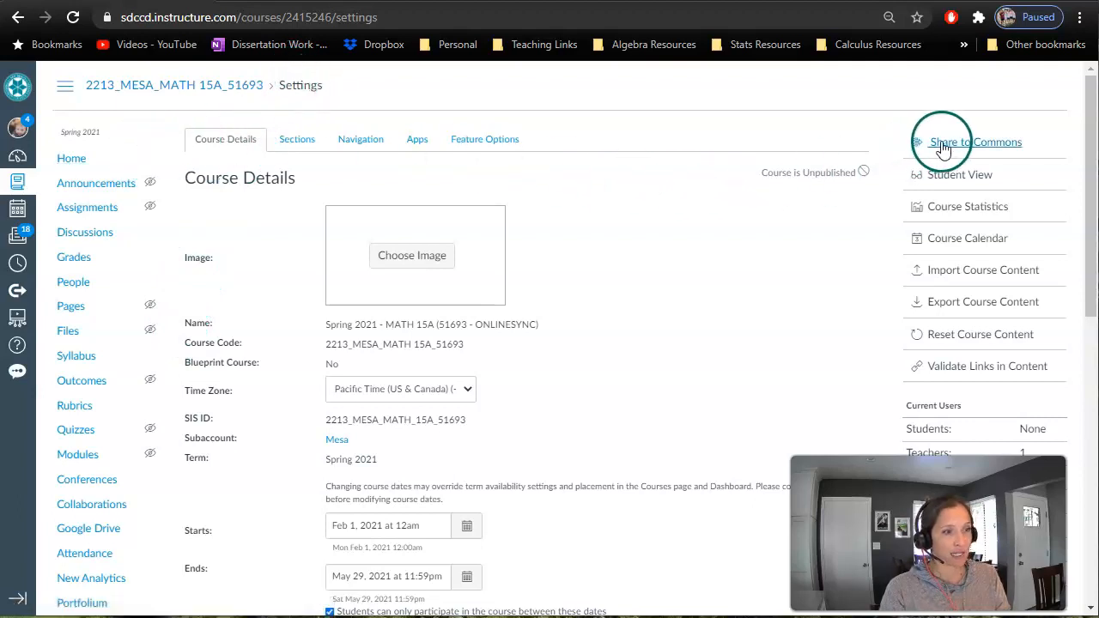
click(963, 273)
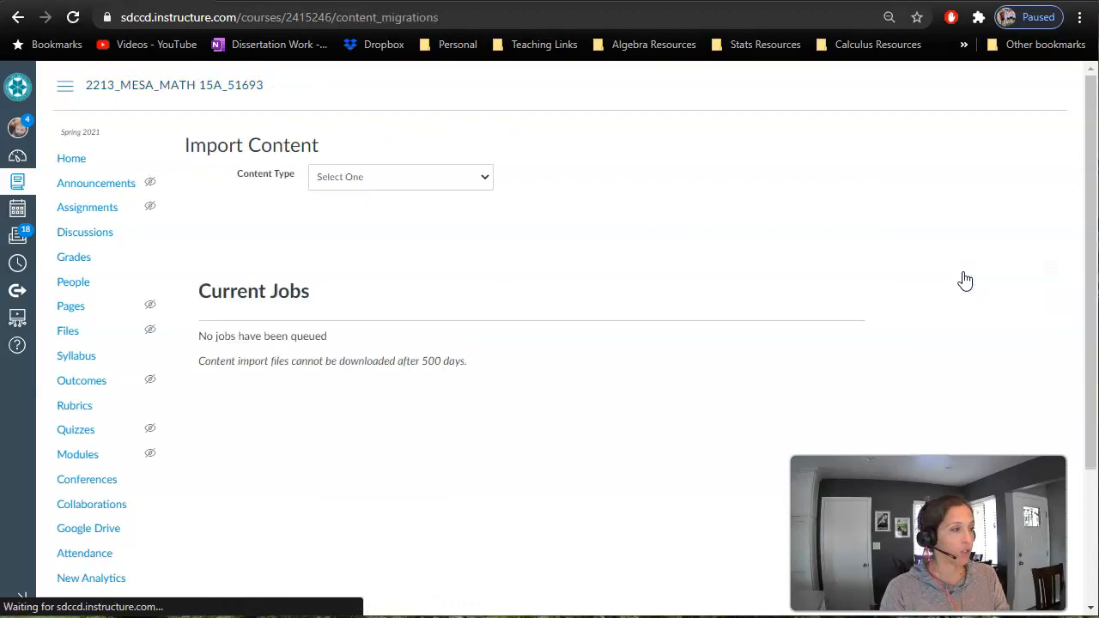
click(361, 182)
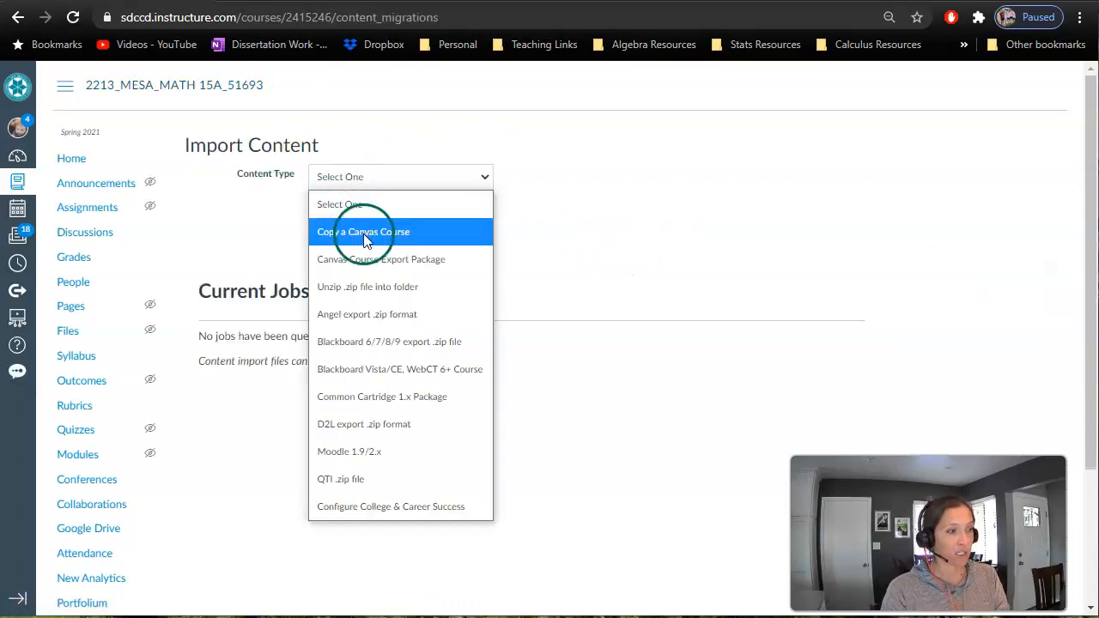
click(364, 239)
- Choose Spring 2021 - MATH 119 (57499 - online) as the course to copy and include all content
click(348, 217)
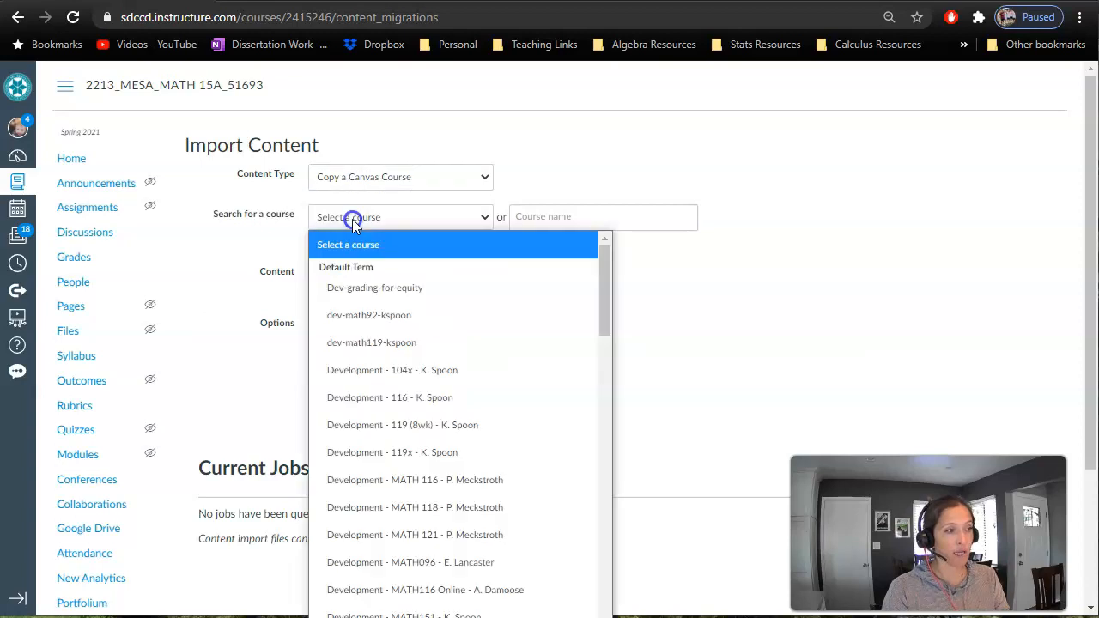
scroll(429, 571, down, 3)
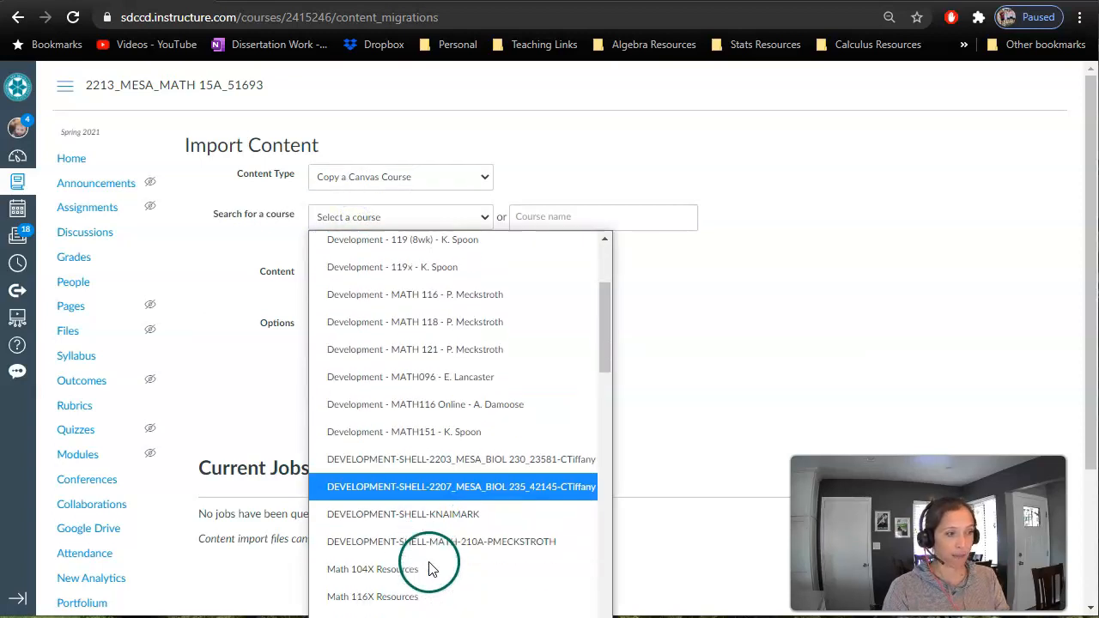
scroll(434, 558, down, 10)
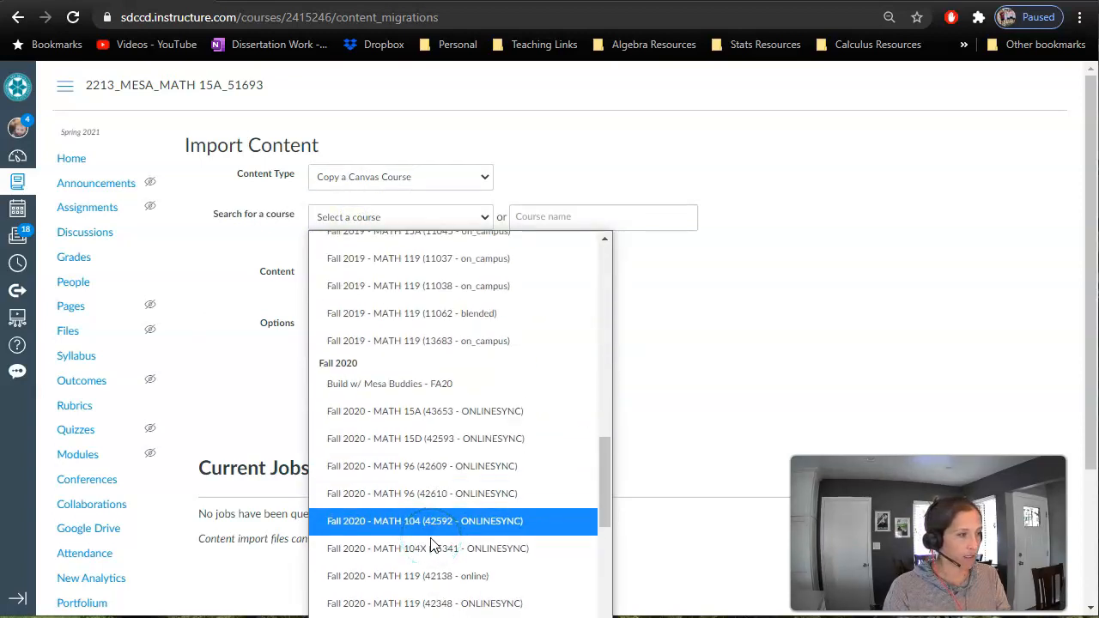
scroll(432, 546, up, 3)
scroll(432, 545, down, 10)
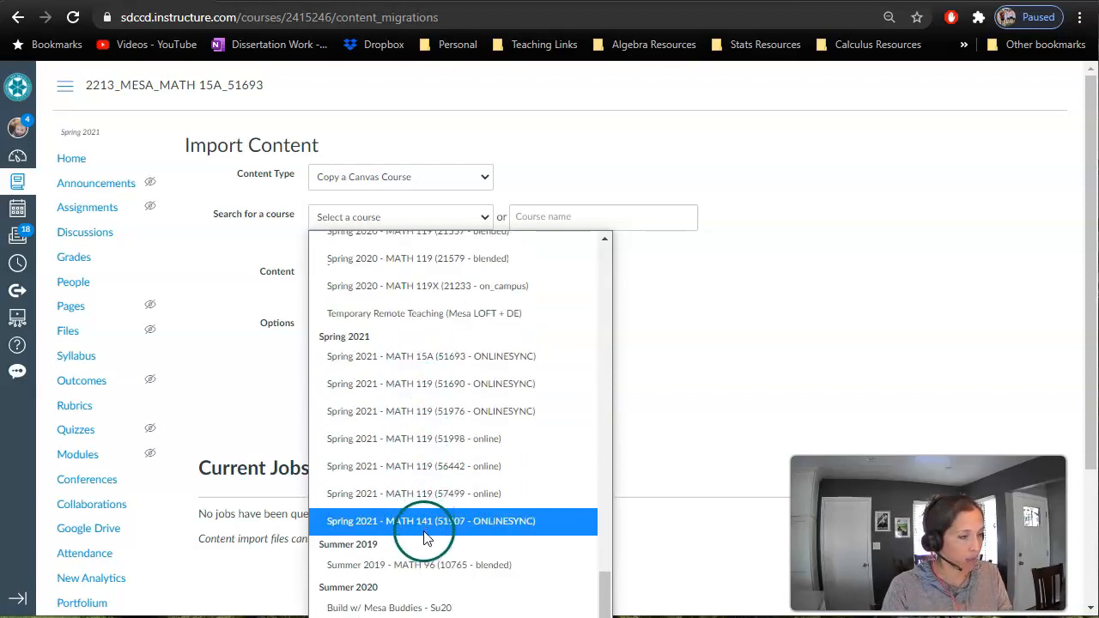
click(394, 495)
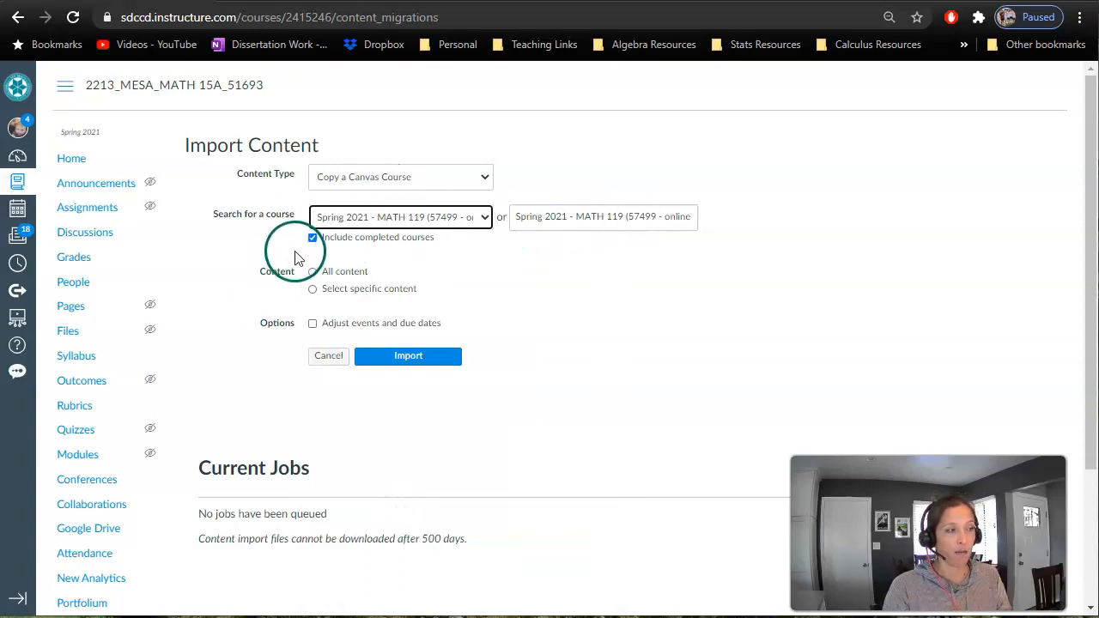
click(340, 273)
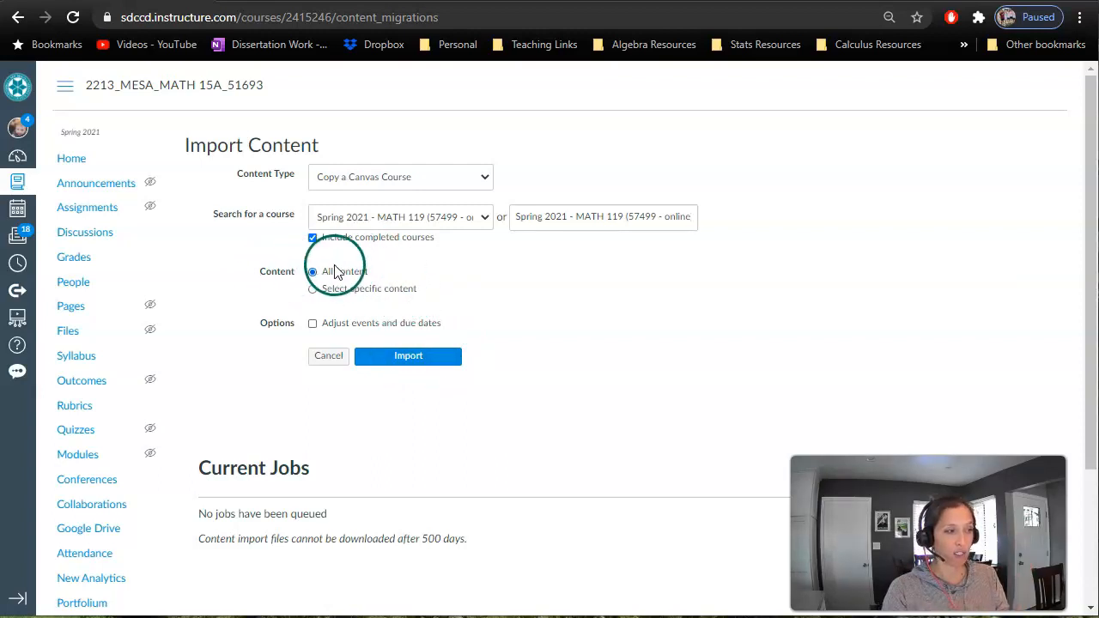
- Enable adjusting events and due dates, and set the new ending date to May 30, 2021
click(313, 325)
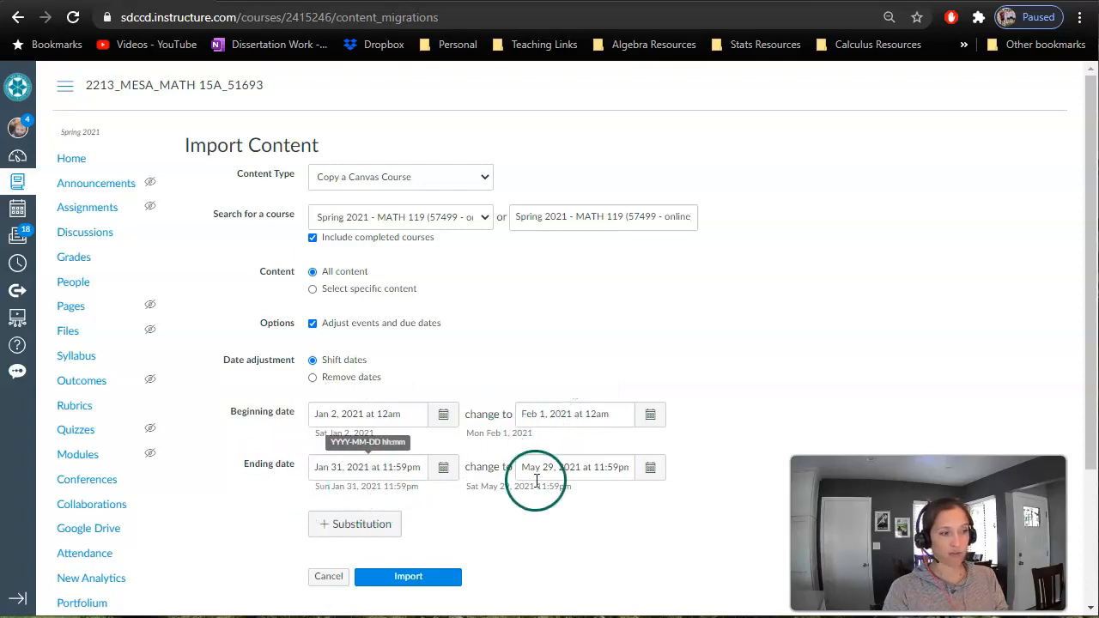
click(650, 468)
click(527, 414)
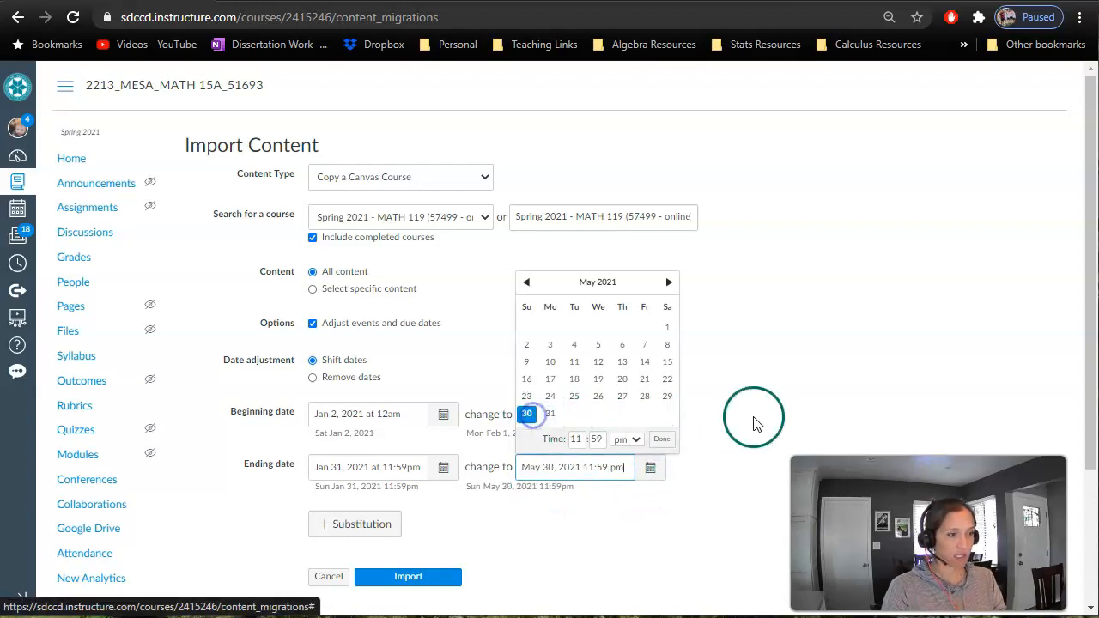
click(839, 419)
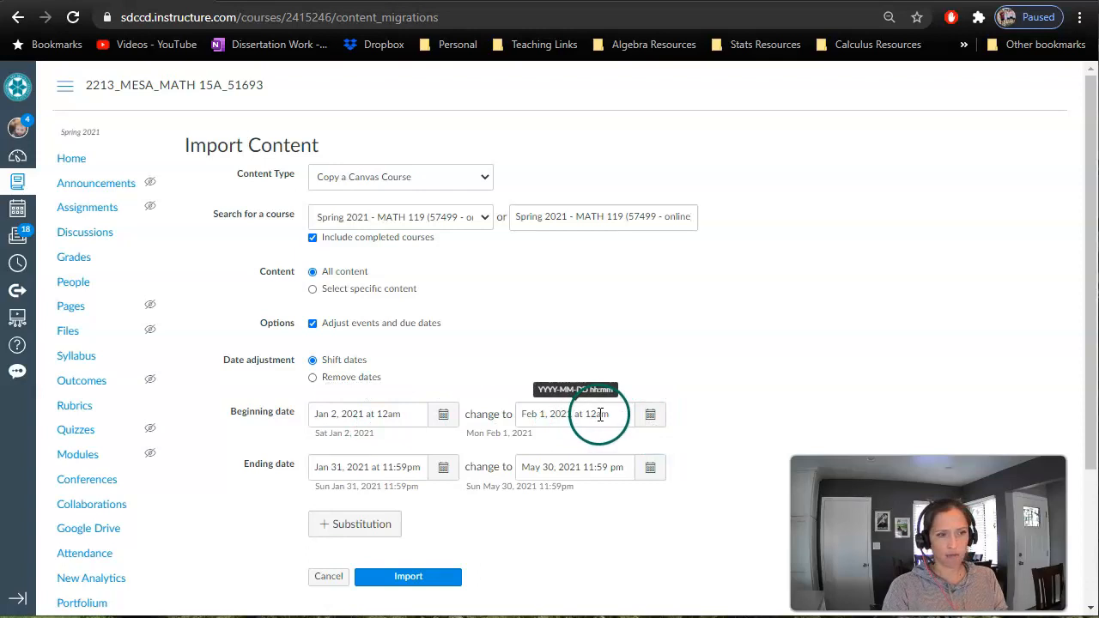
- Set the new beginning date to Jan 27, 2021 and start the import
click(650, 415)
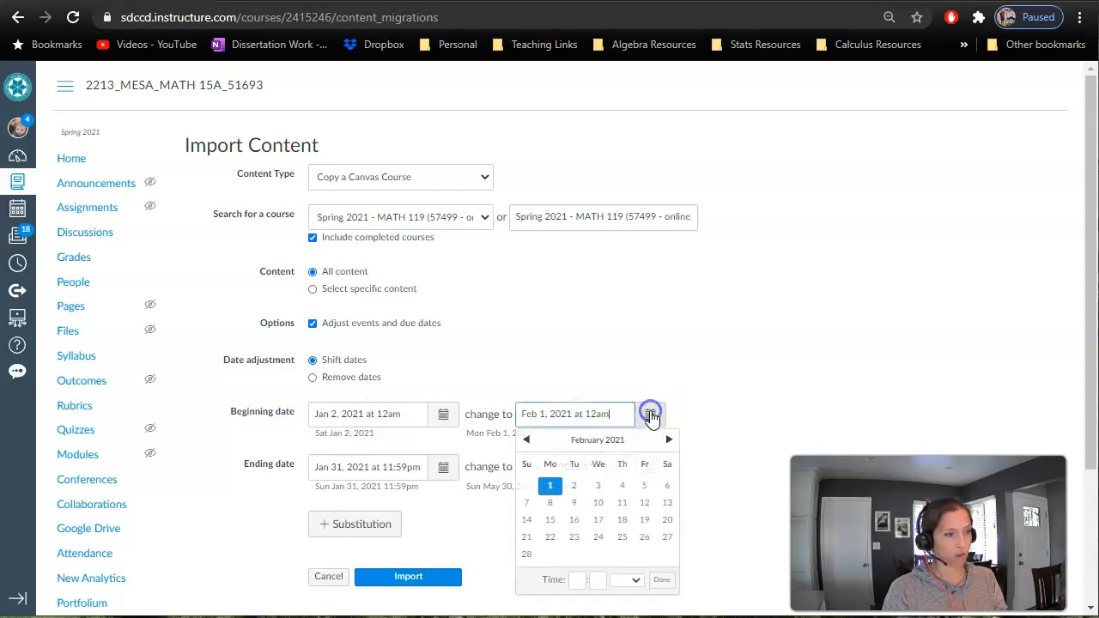
click(528, 441)
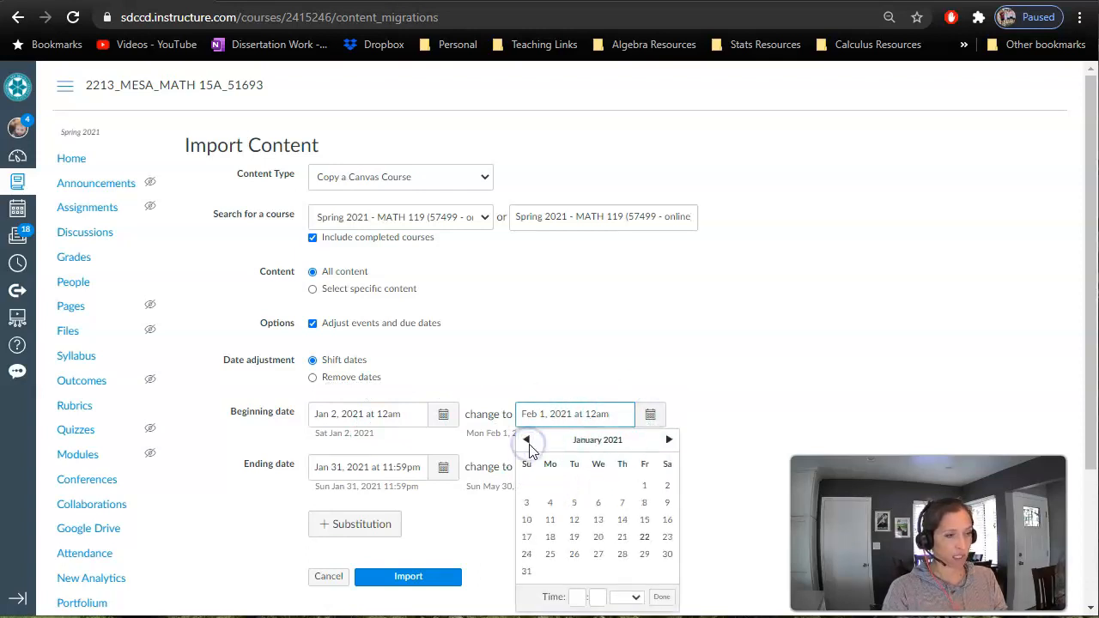
click(607, 554)
click(773, 399)
click(613, 412)
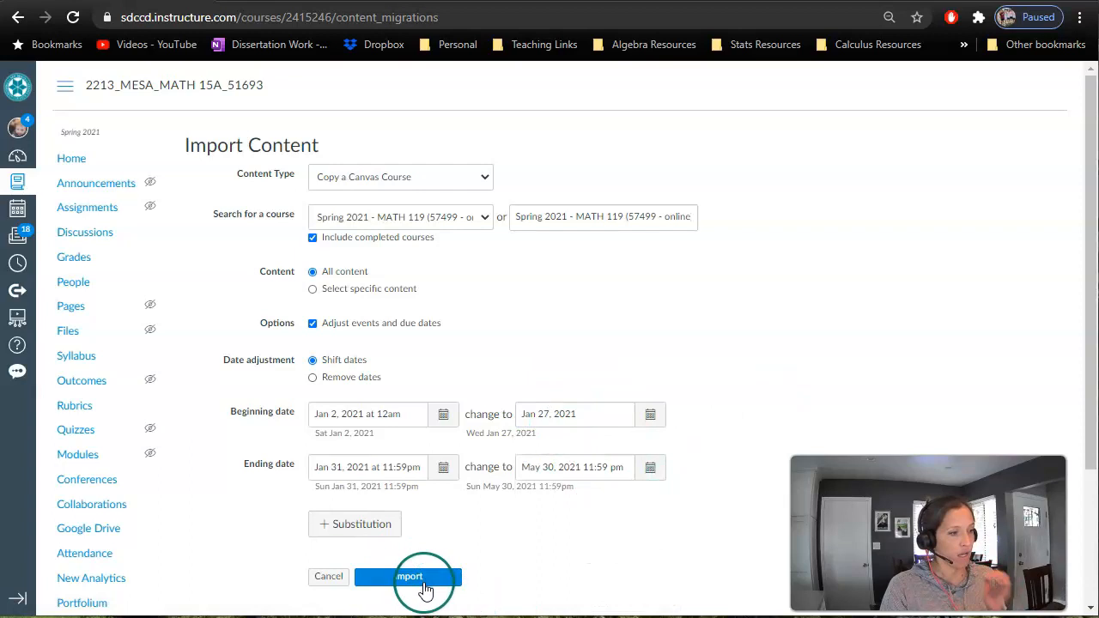
click(424, 583)
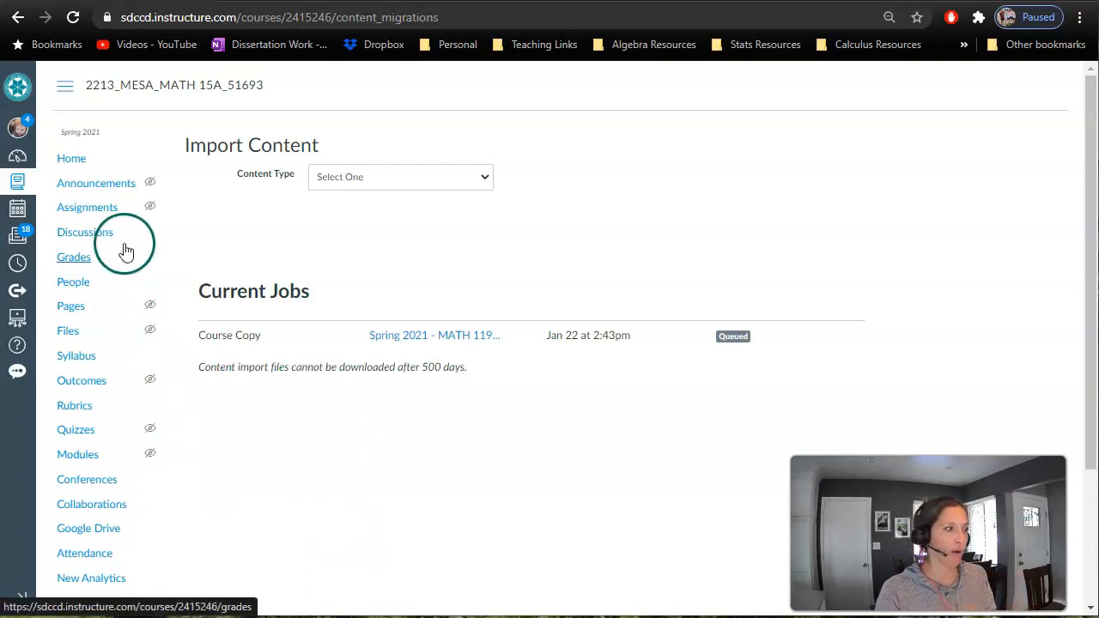
- Check the modules of the MATH 15A course, and open the Modules page of Spring 2021 MATH 119 (57499)
click(86, 454)
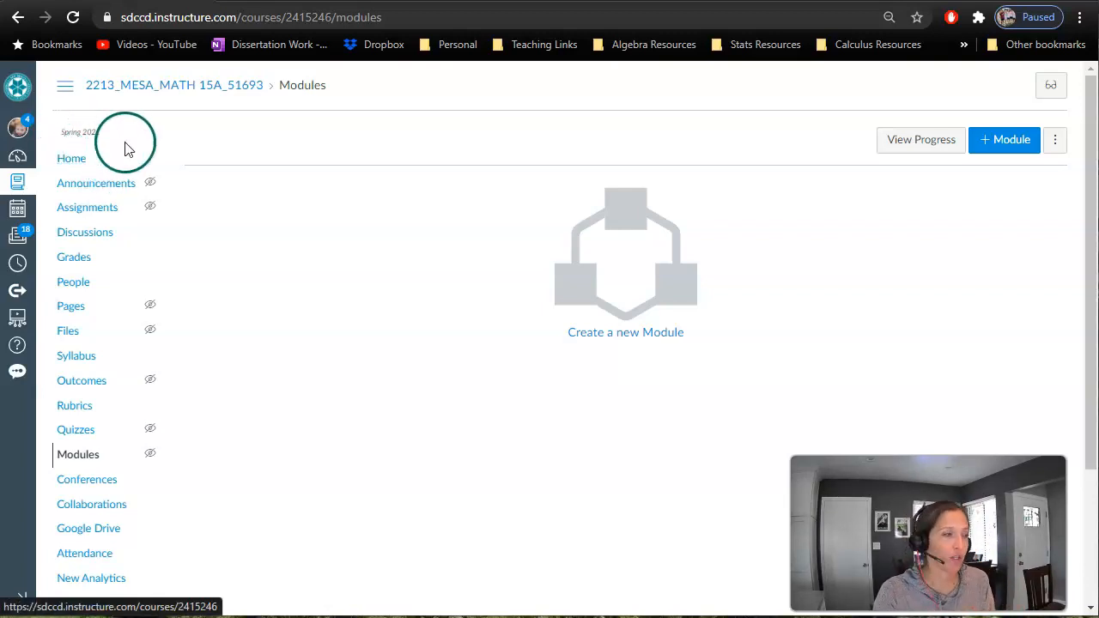
click(18, 159)
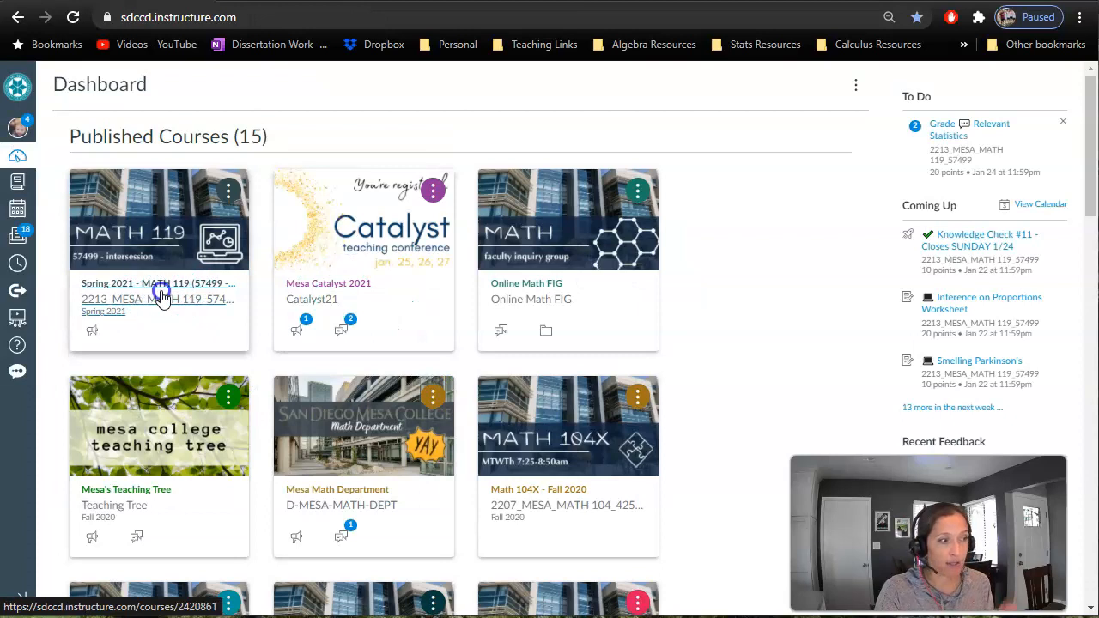
click(161, 294)
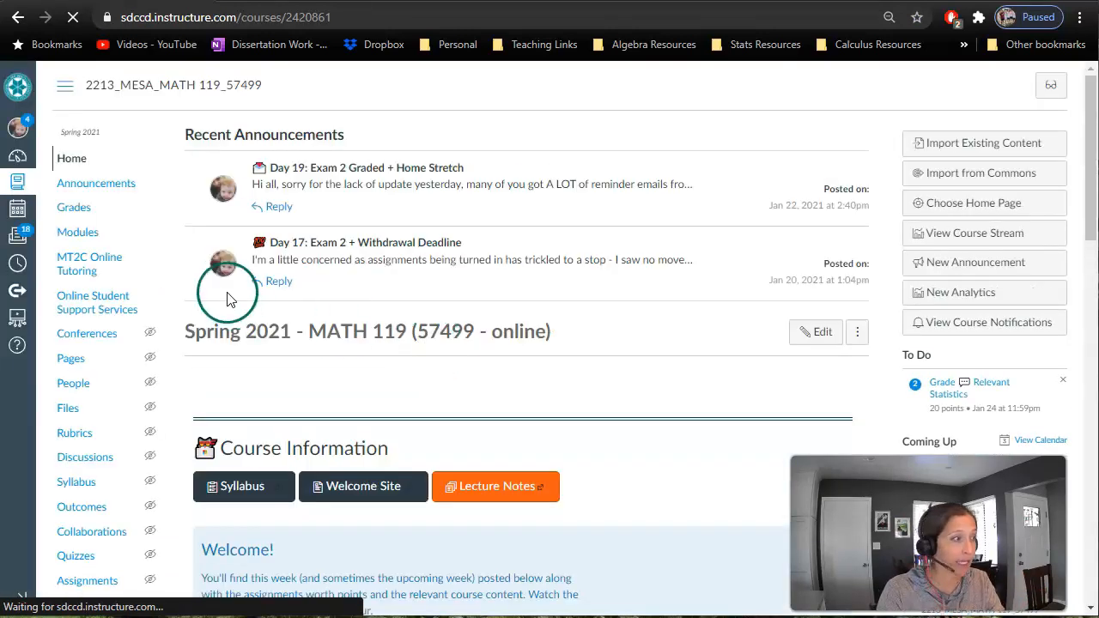
click(78, 234)
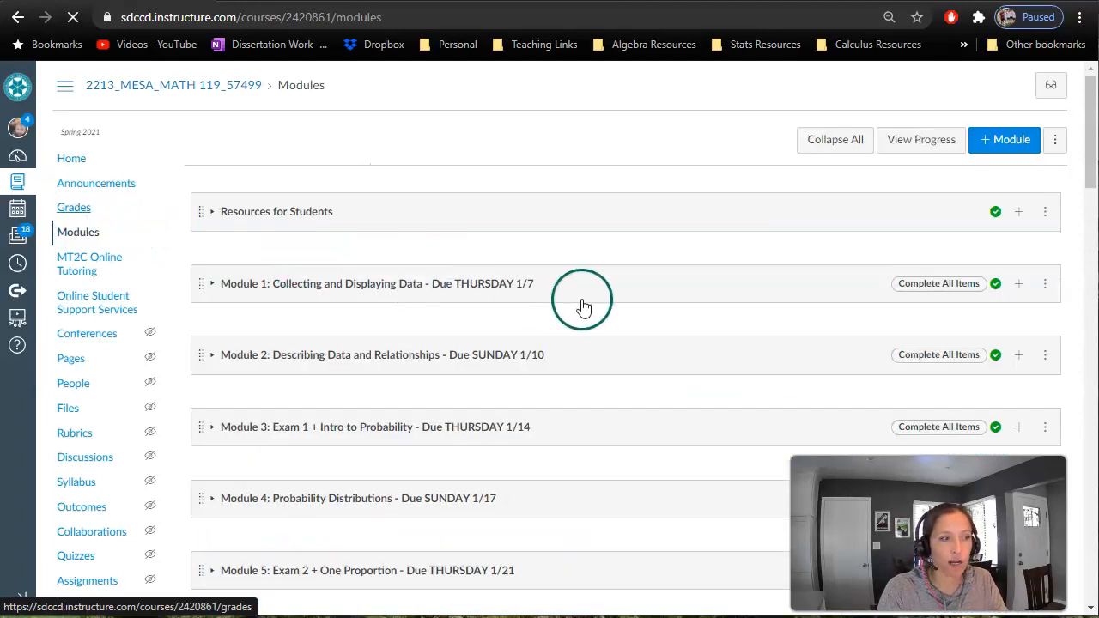
scroll(790, 258, down, 6)
scroll(786, 286, up, 6)
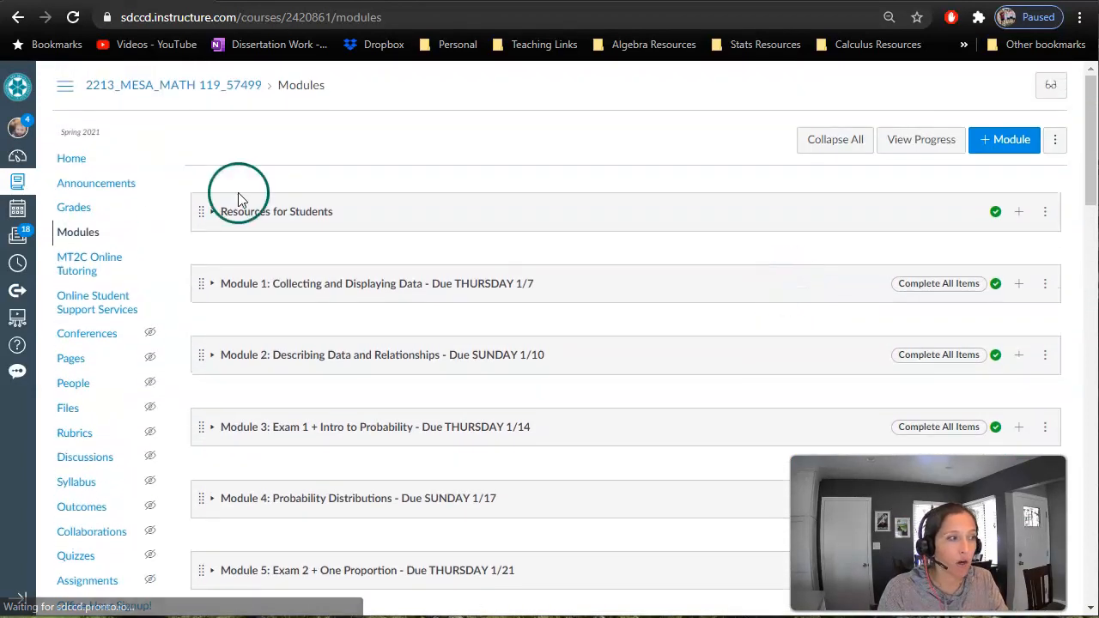
- Copy the Resources for Students module to the MATH 119 course titled with the instructor's surname
click(1045, 215)
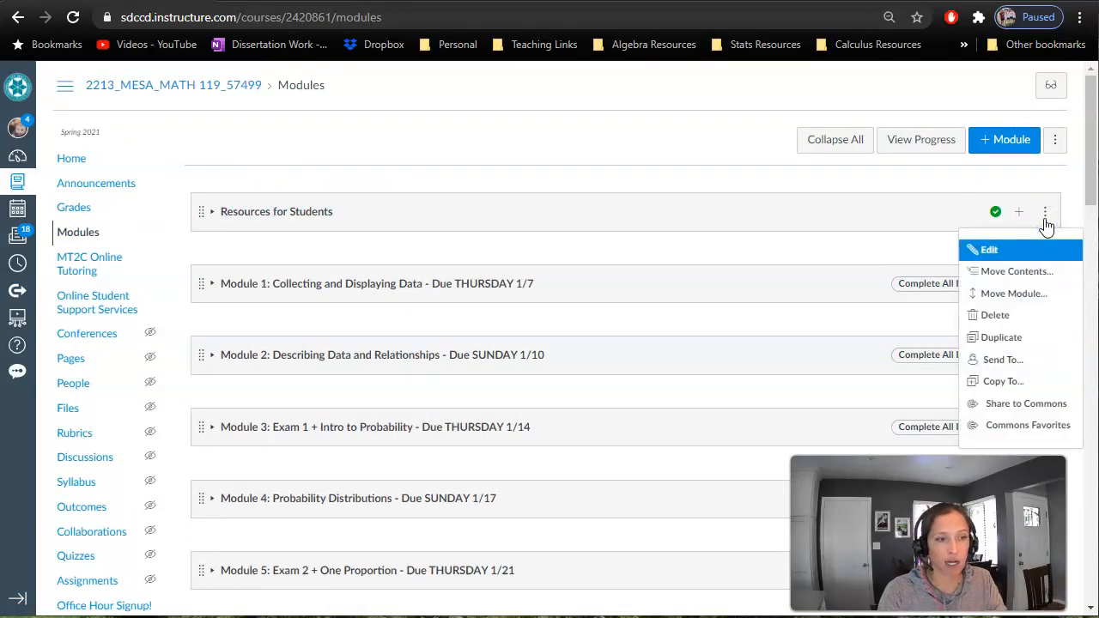
click(1011, 386)
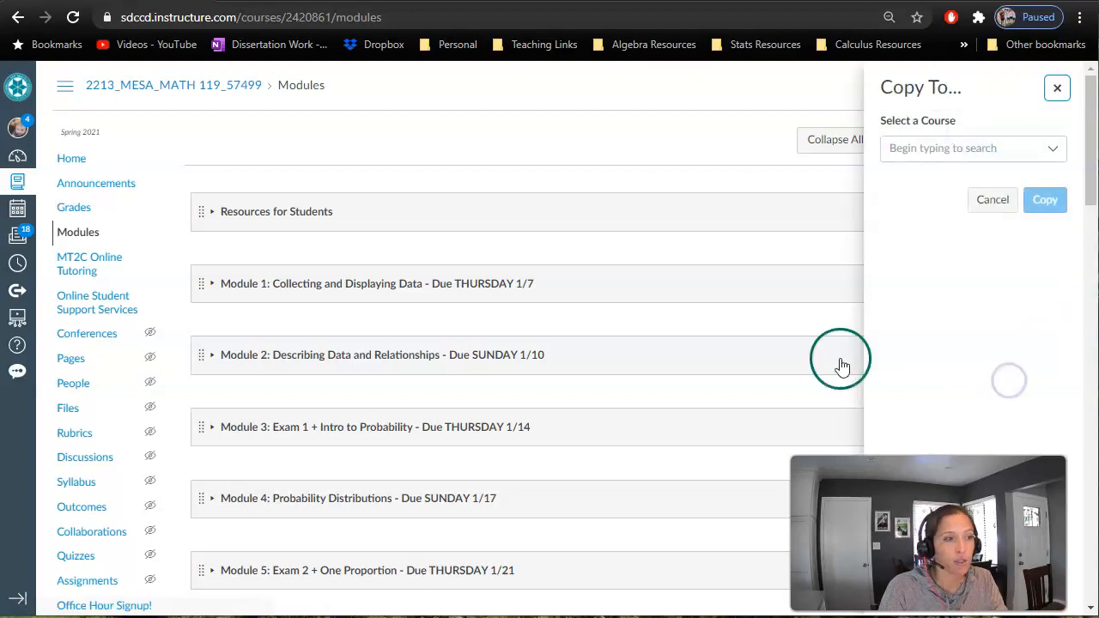
click(950, 143)
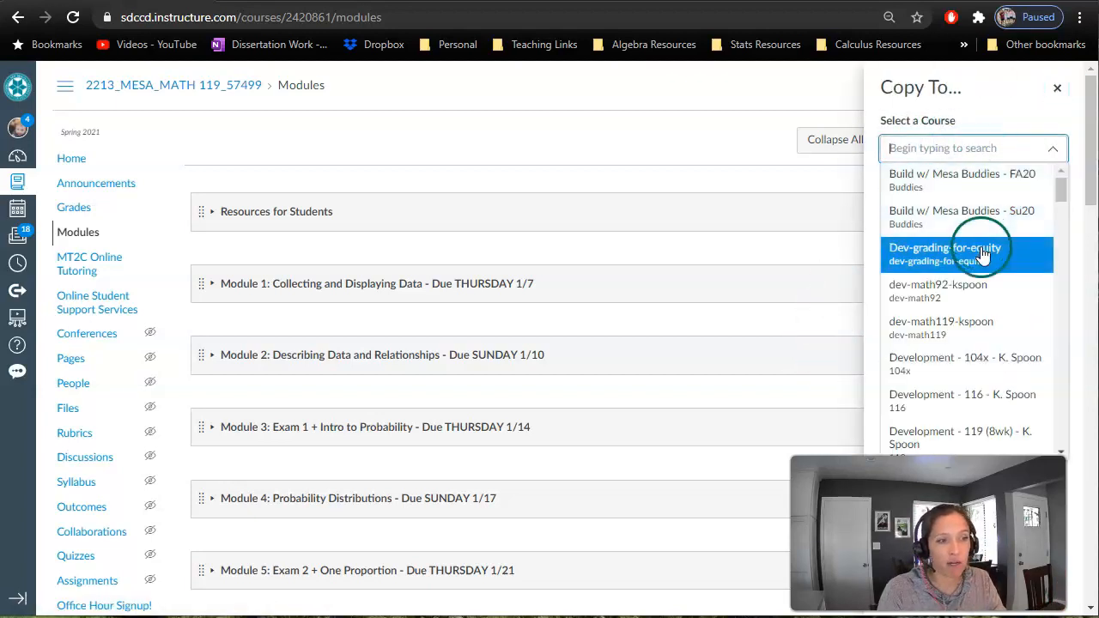
scroll(983, 249, down, 5)
scroll(989, 268, down, 10)
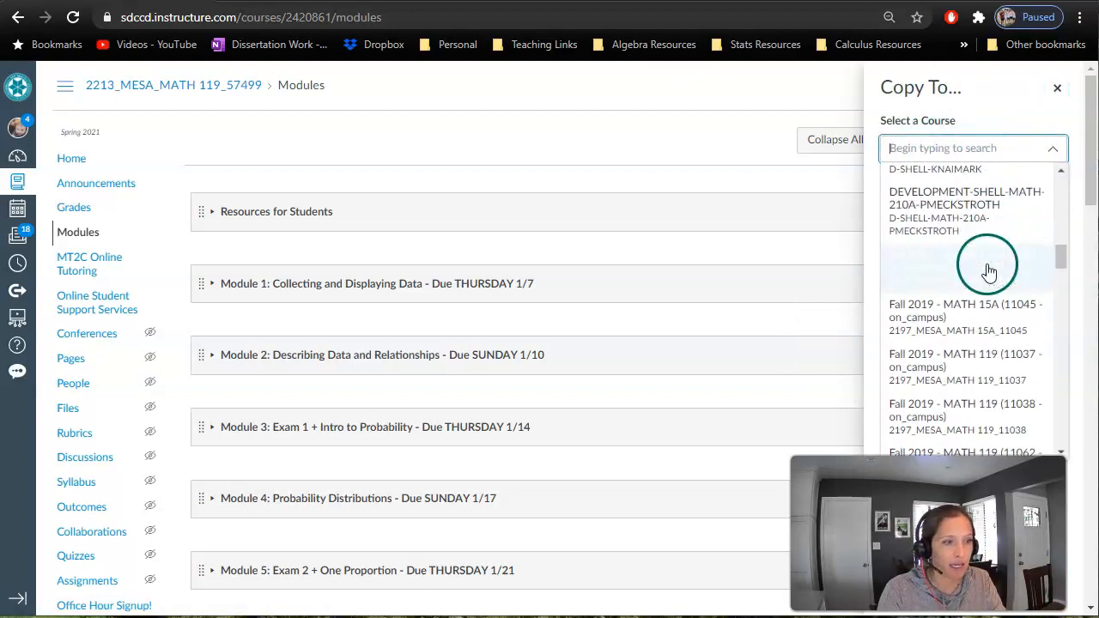
click(987, 326)
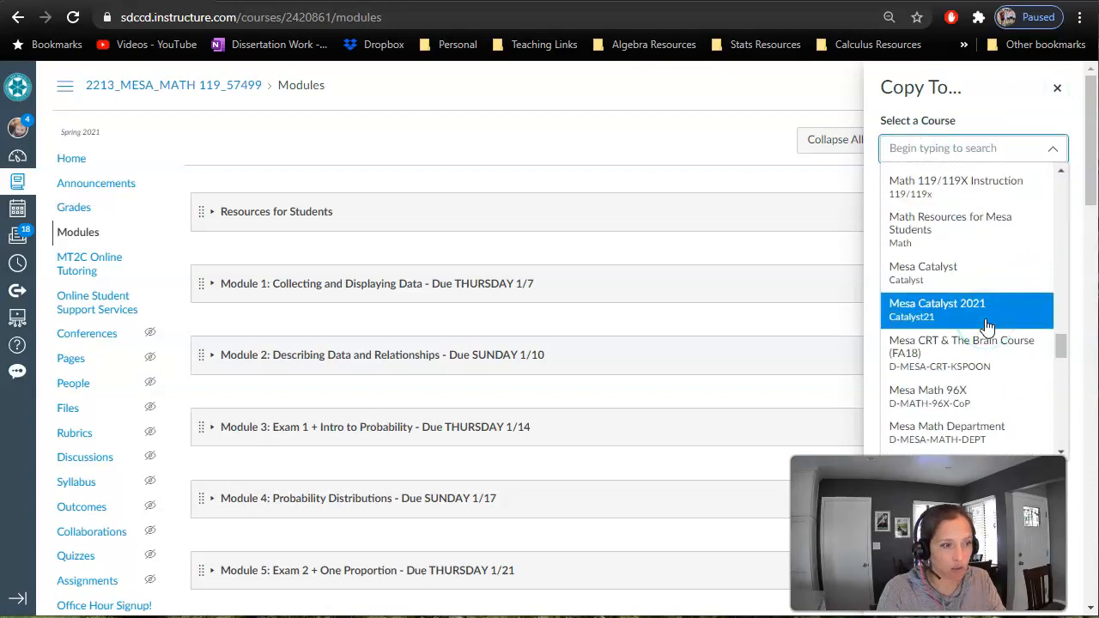
scroll(982, 236, down, 6)
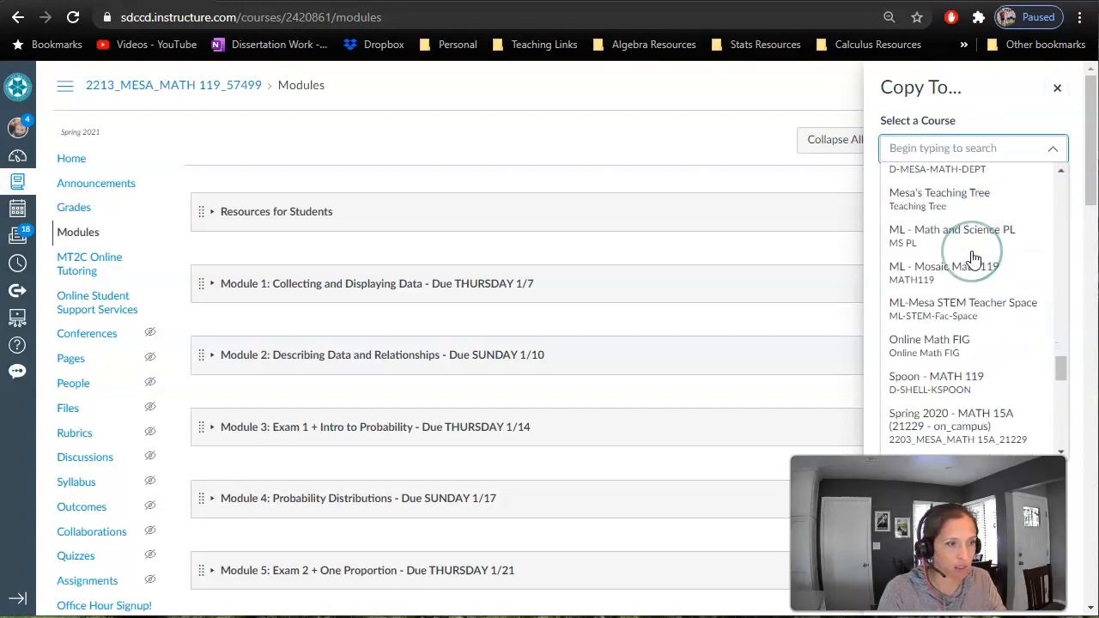
click(940, 326)
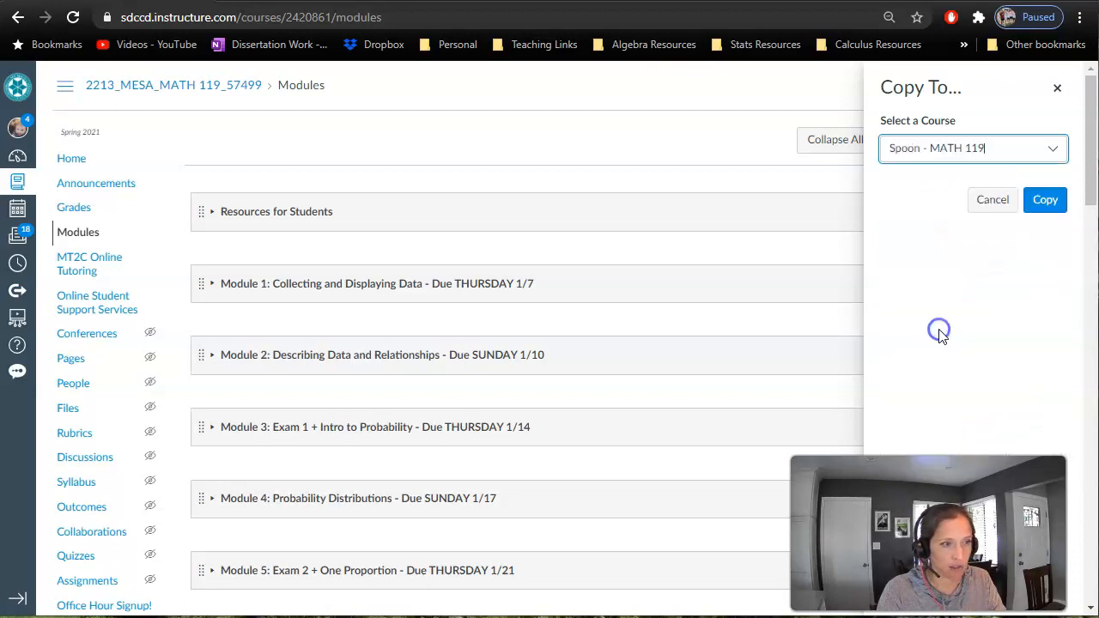
click(1043, 204)
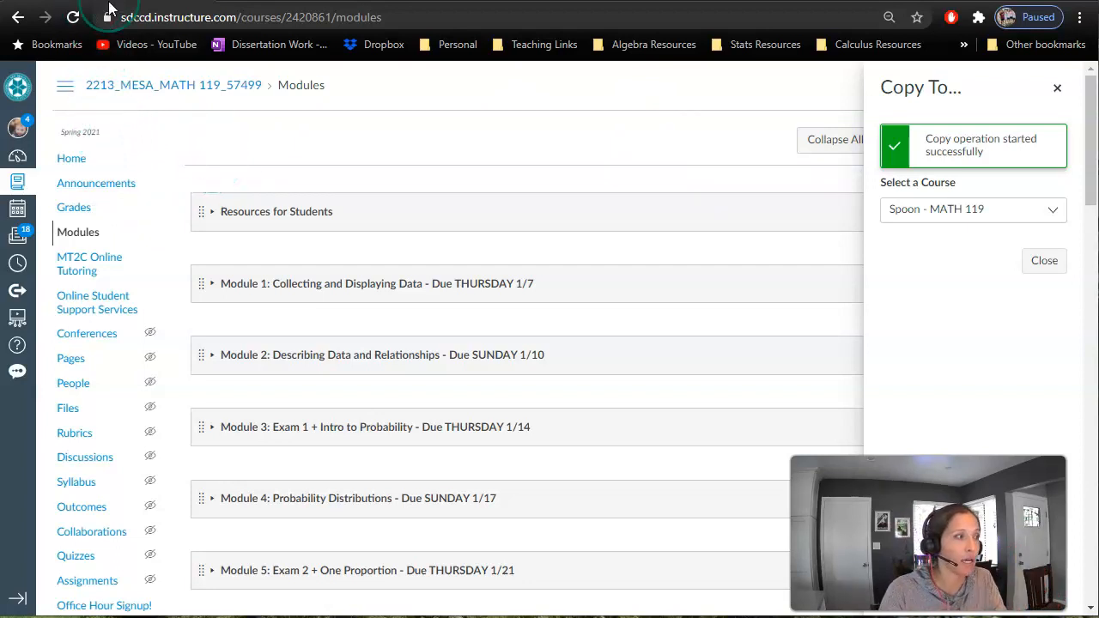
- Return to the Modules page of the MATH 15A (51693) course to check for the imported content
click(20, 19)
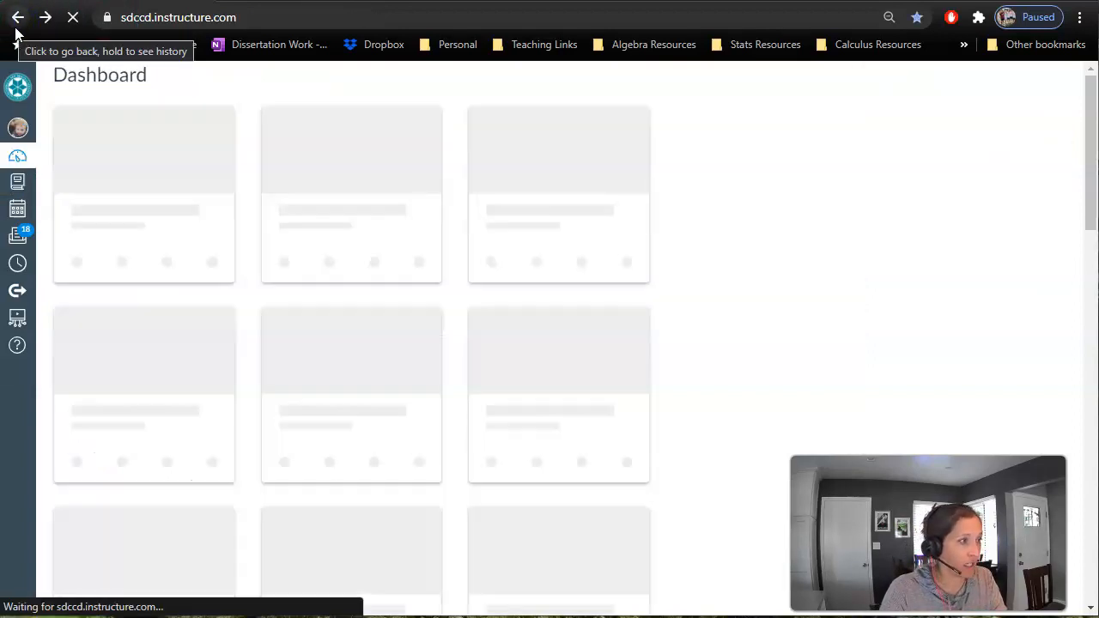
click(12, 29)
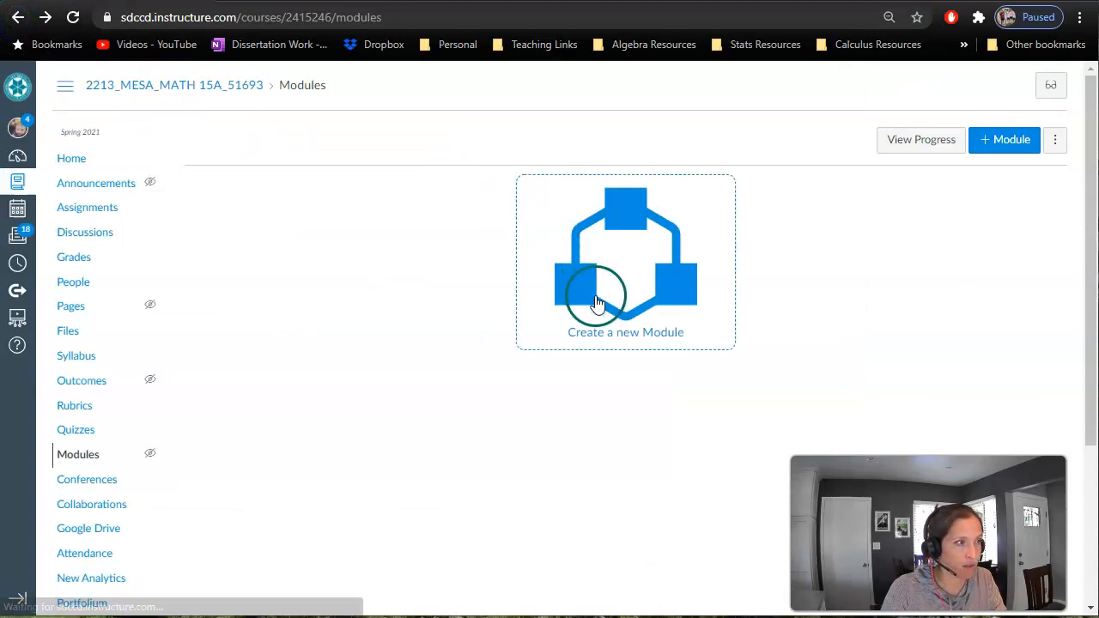
- Refresh the MATH 15A Modules page, and check the status of the course copy in the course's content import jobs
click(70, 23)
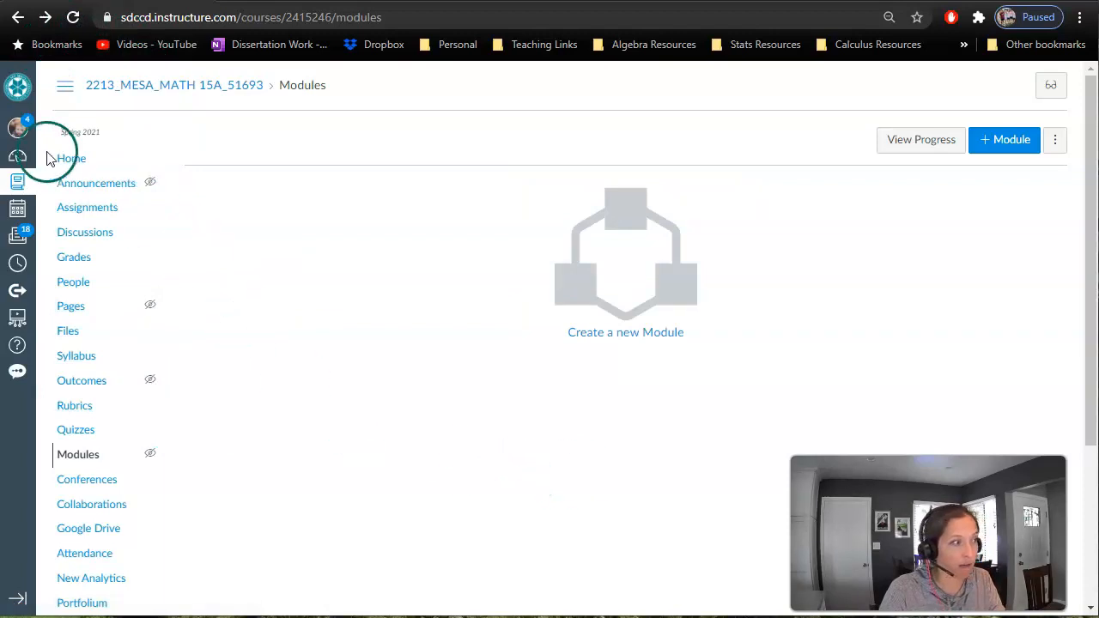
scroll(81, 403, down, 3)
click(76, 595)
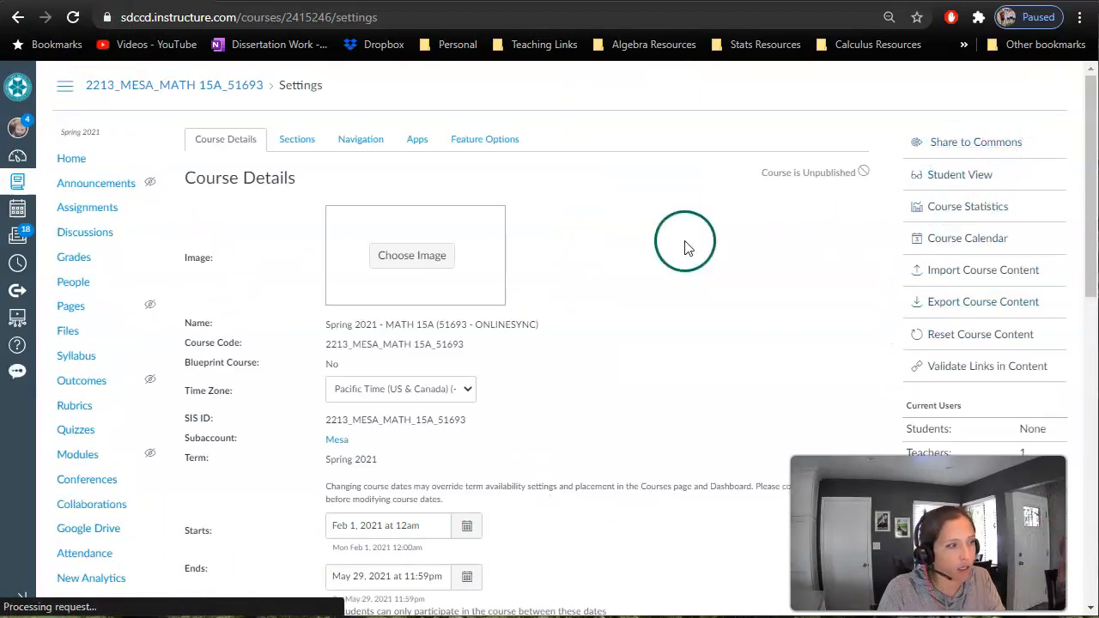
click(966, 280)
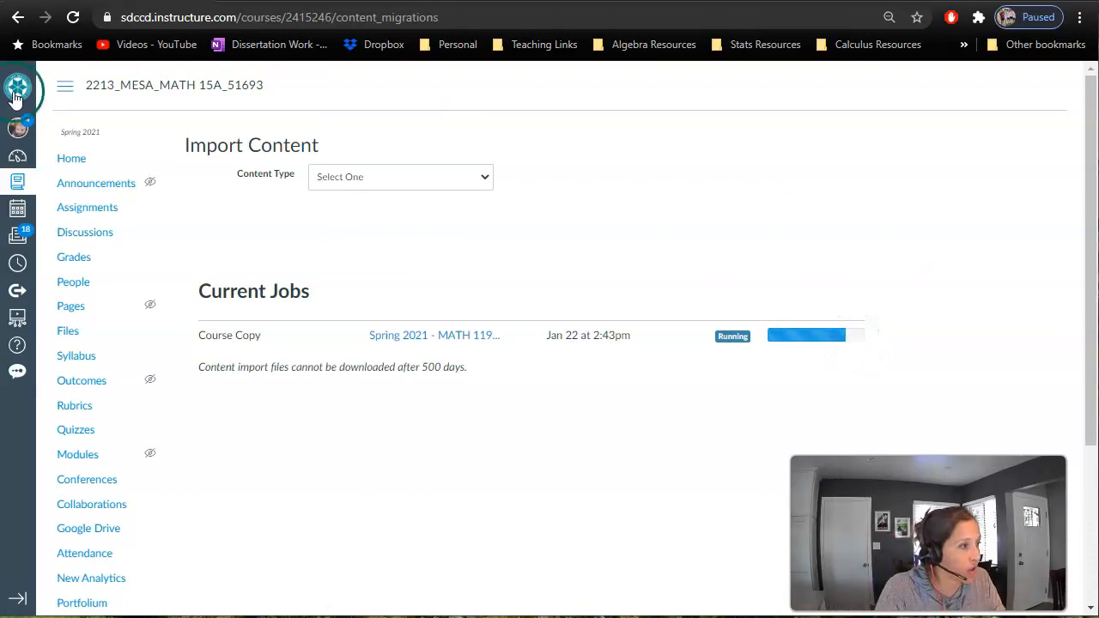
- Open the Edit Assignment Dates page for the assignments of the Spring 2021 MATH 119 (57499) course
click(24, 155)
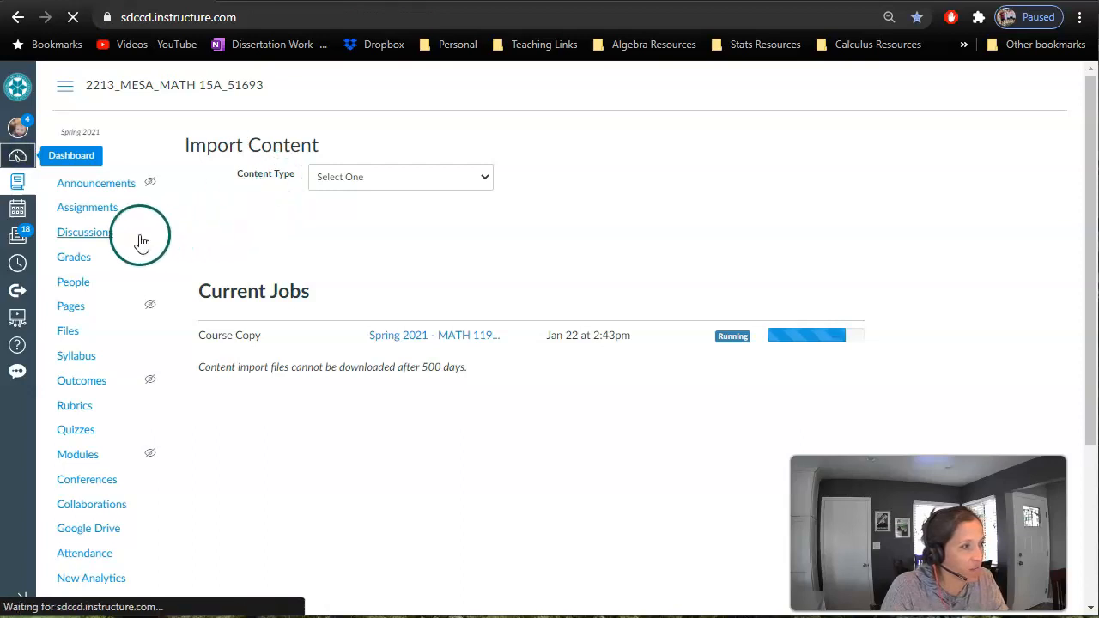
click(159, 303)
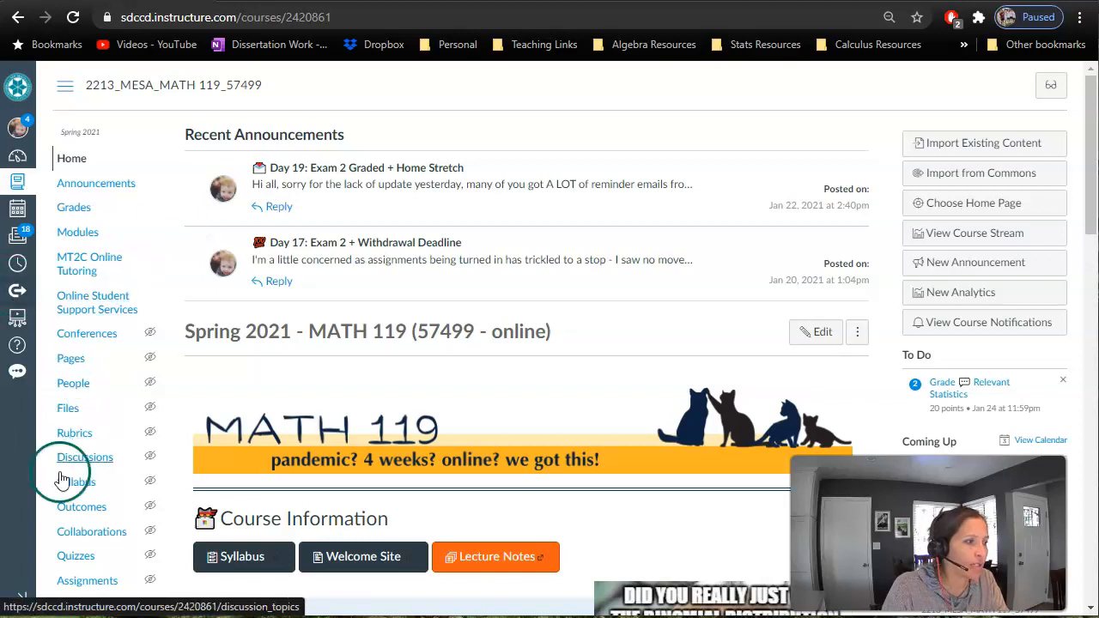
click(96, 584)
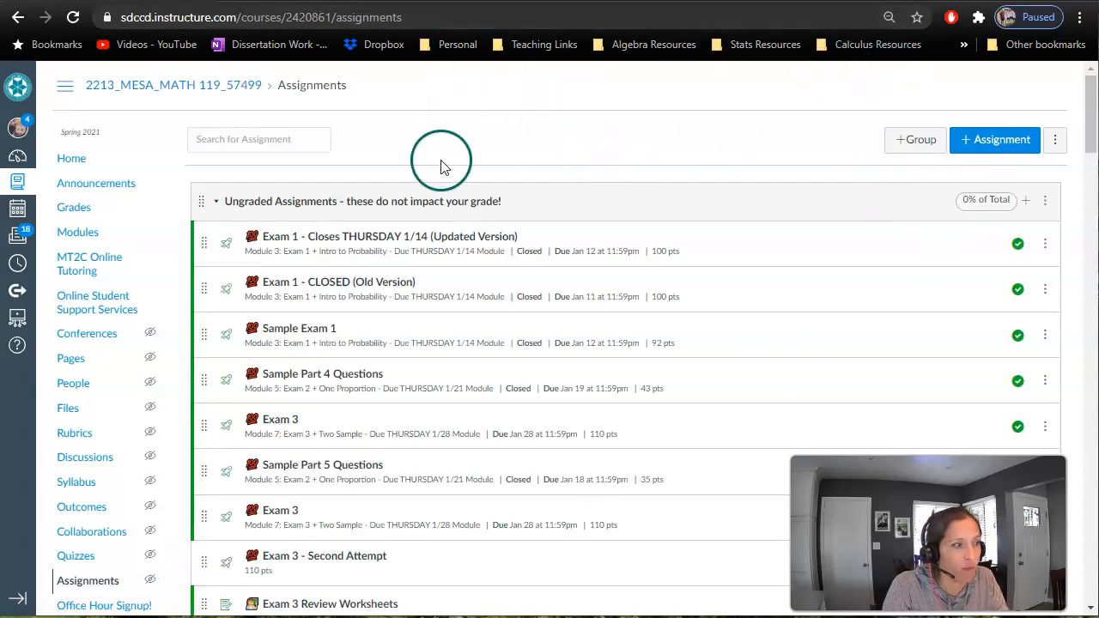
click(1058, 146)
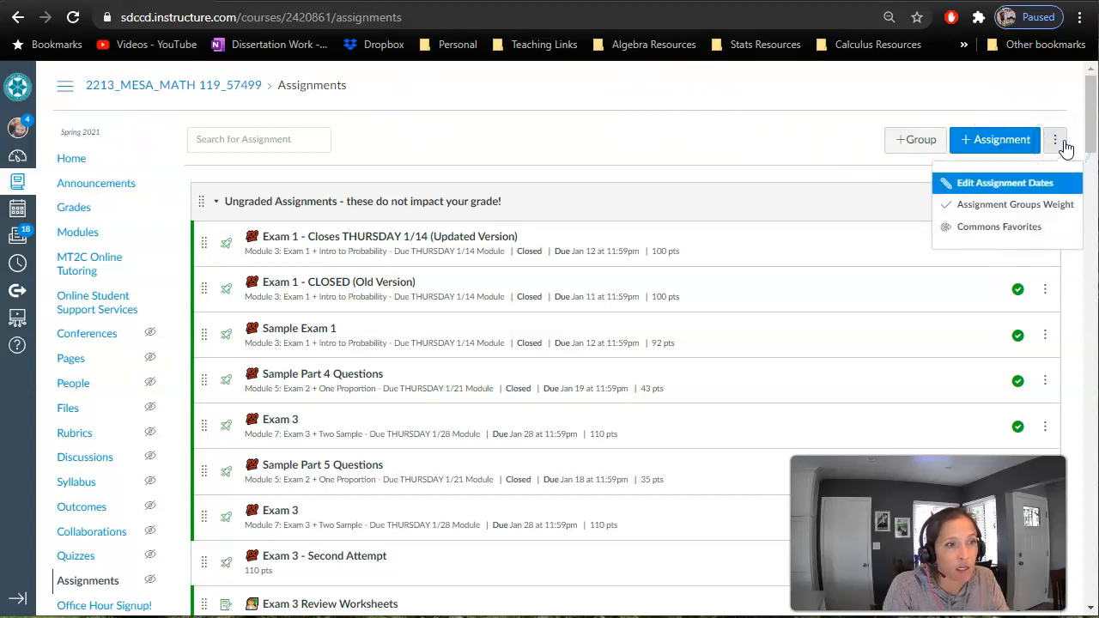
click(988, 182)
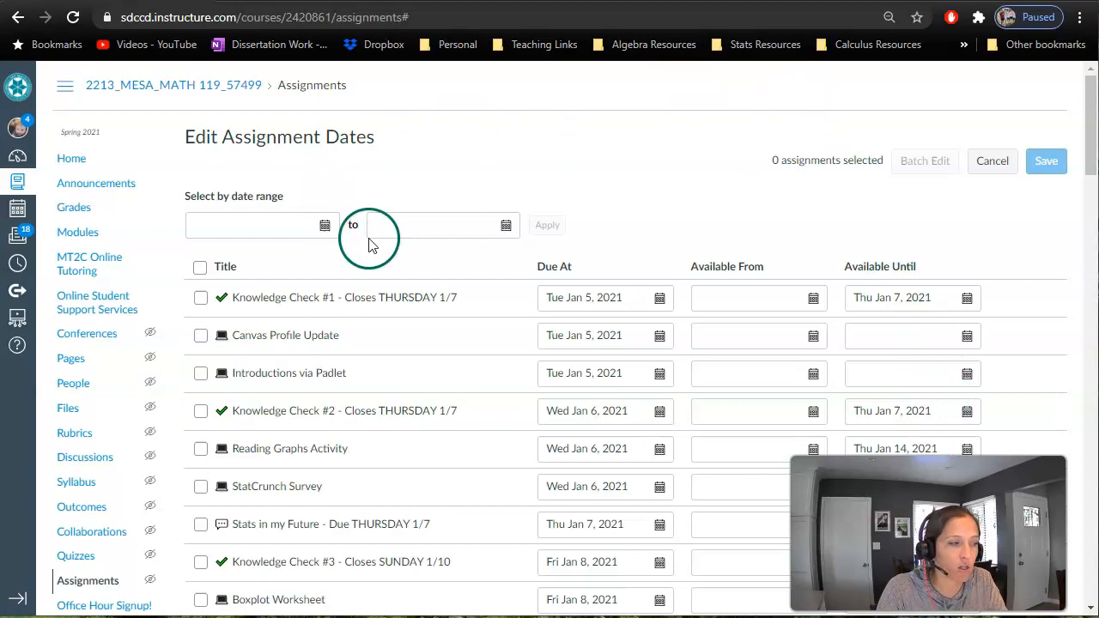
- Leave the assignment dates unedited and return to the Import Content page of MATH 15A (51693) to recheck the copy job
click(18, 17)
click(18, 17)
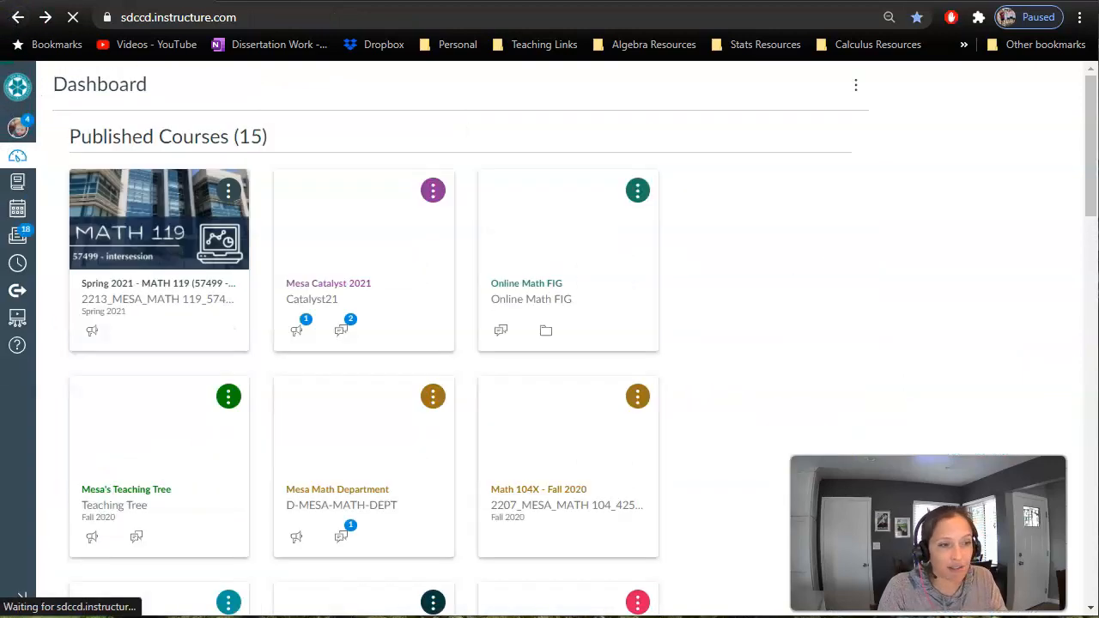
click(396, 172)
click(18, 18)
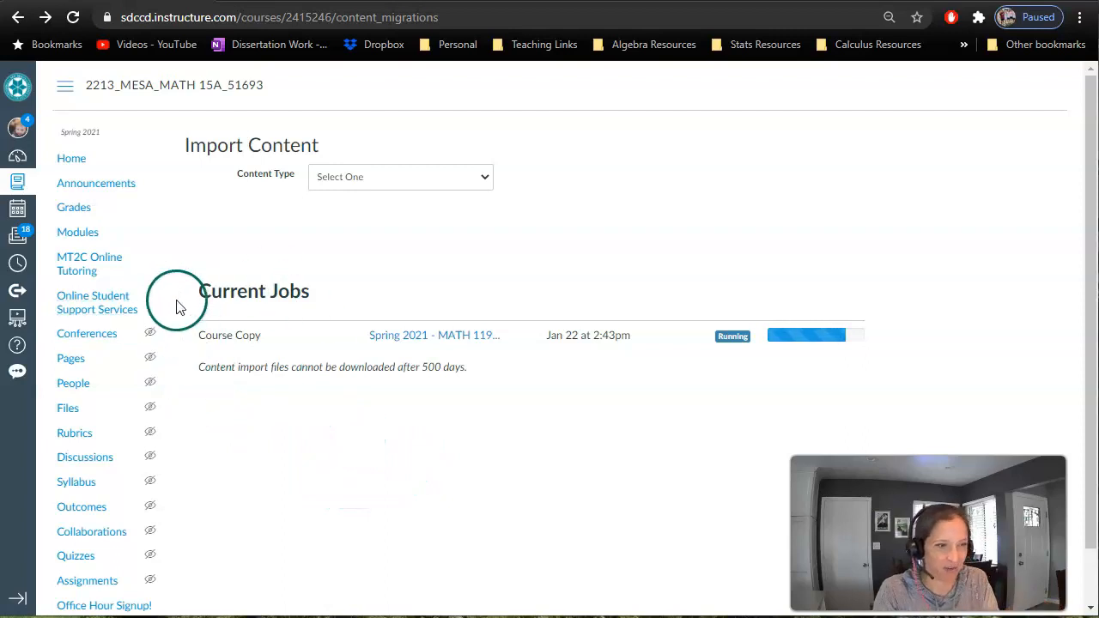
- Open the Modules page of MATH 15A and review the imported modules and their shifted due dates from start to end
click(92, 228)
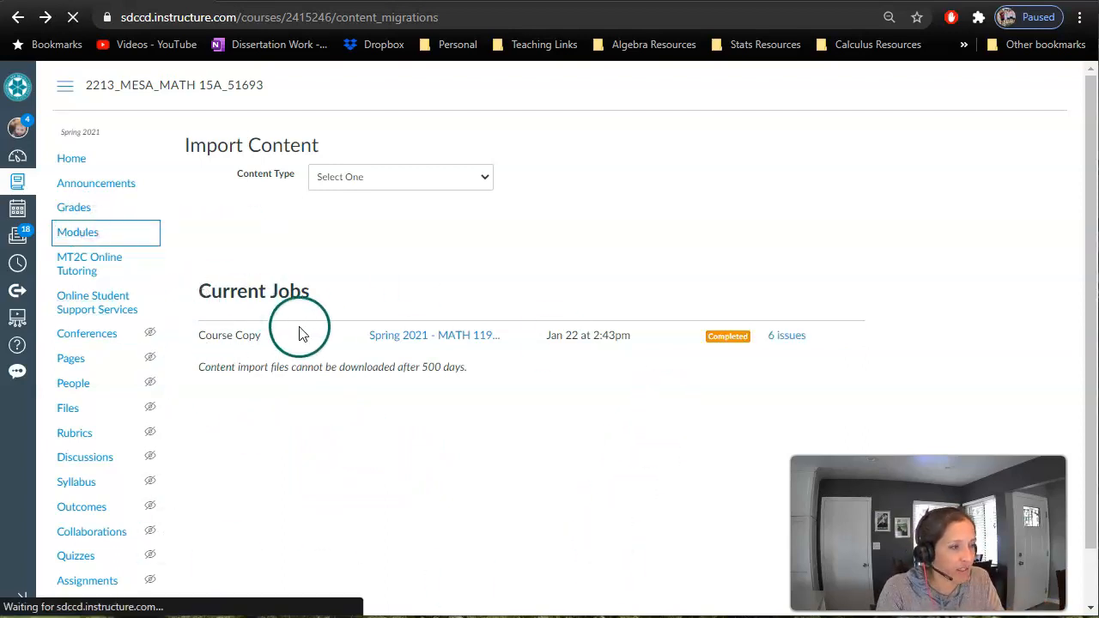
scroll(293, 196, down, 20)
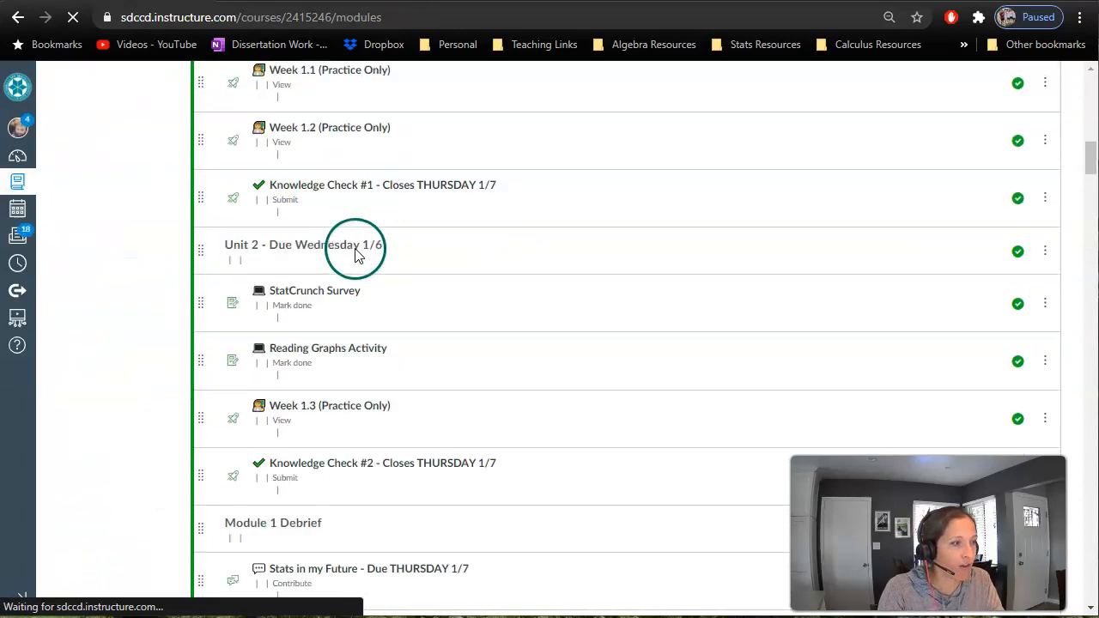
scroll(408, 260, up, 15)
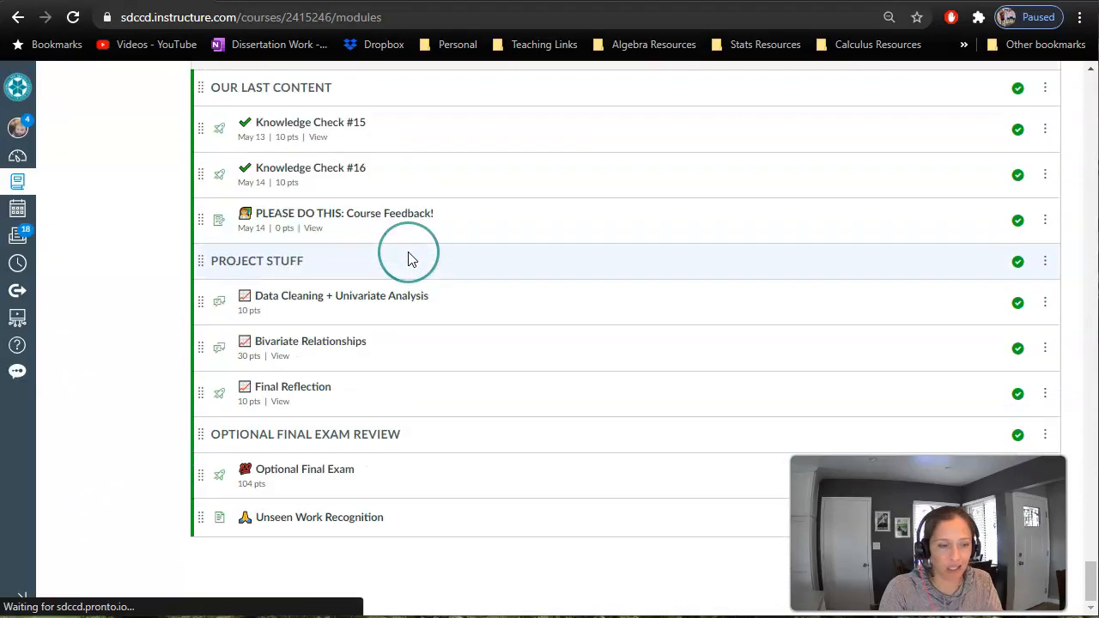
scroll(412, 259, down, 12)
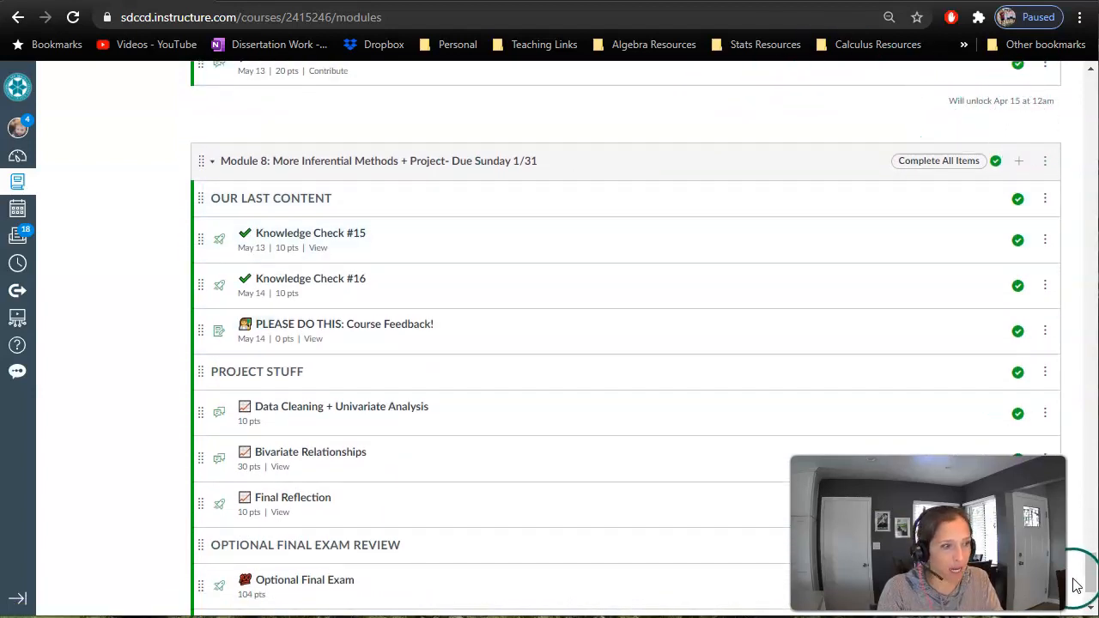
drag(1089, 581, 1087, 127)
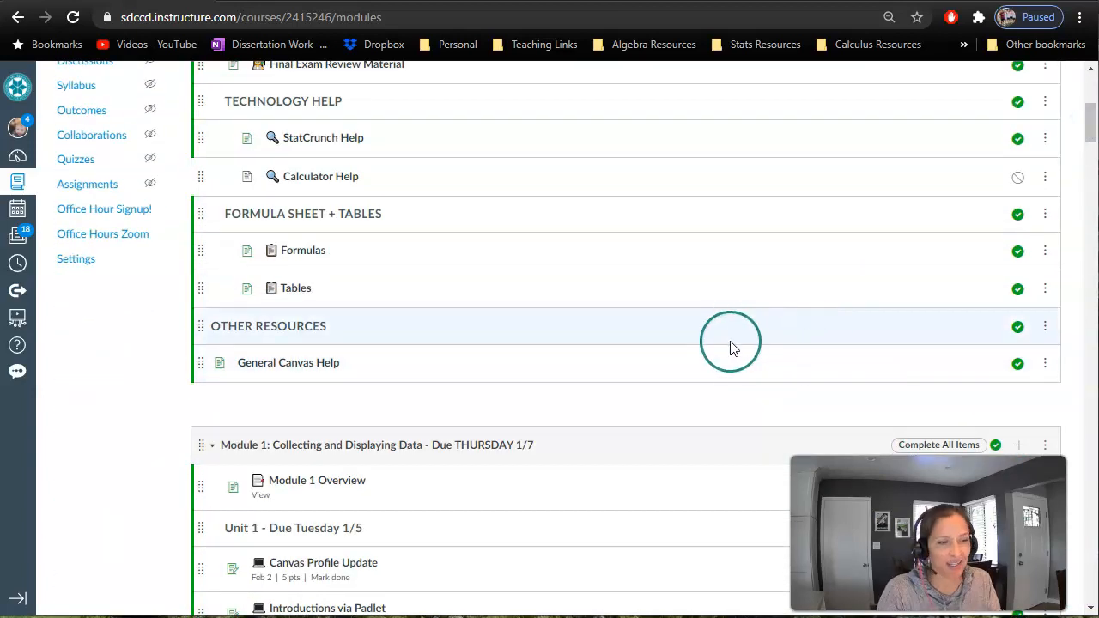